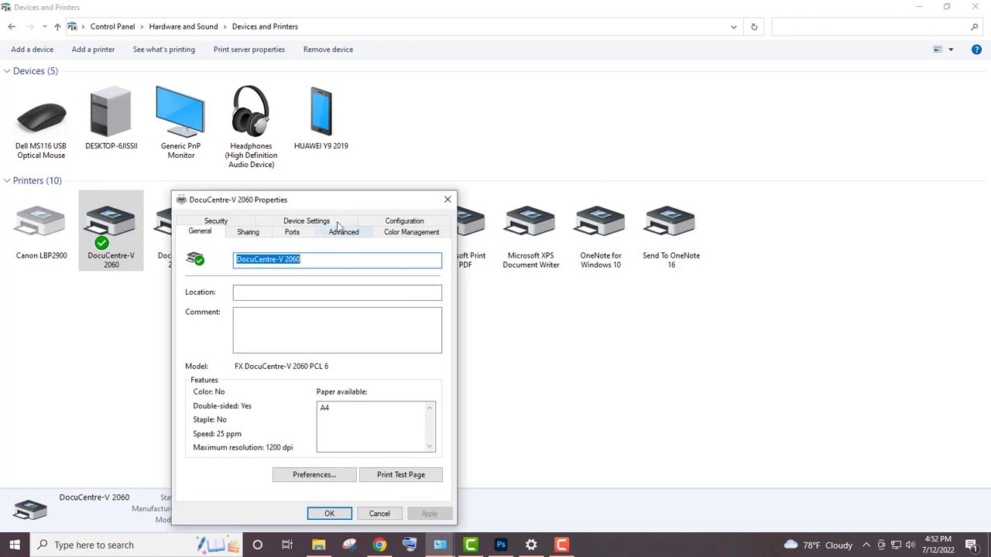
# - Retrieve the information of the DocuCentre-V 2060 from the printer through Bi-Directional Setup and accept it
pyautogui.click(310, 222)
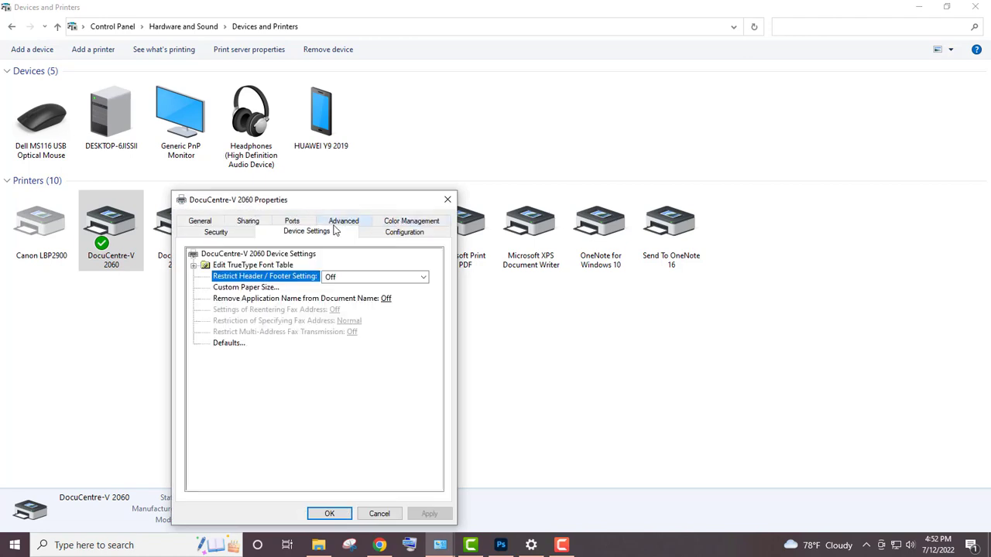
pyautogui.click(403, 231)
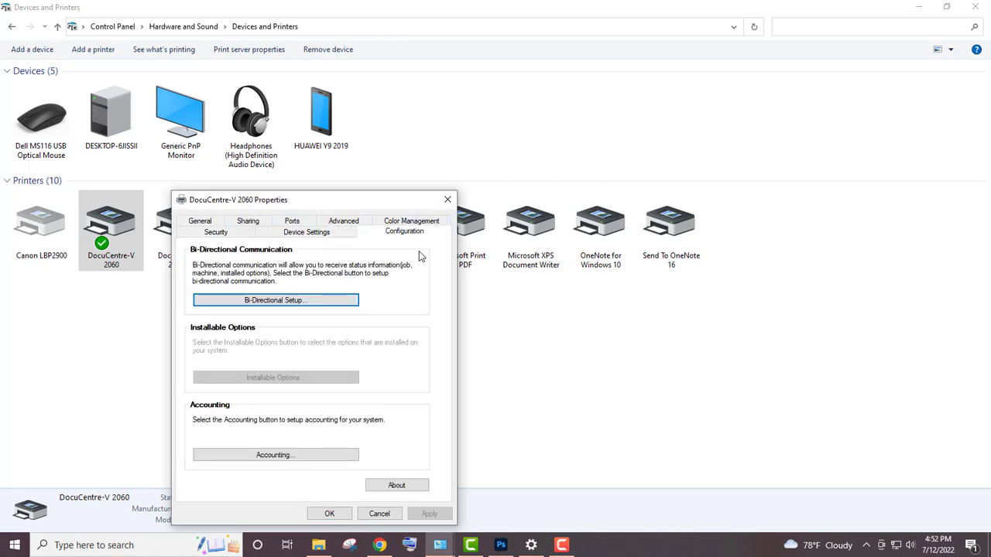
pyautogui.click(299, 300)
pyautogui.click(315, 249)
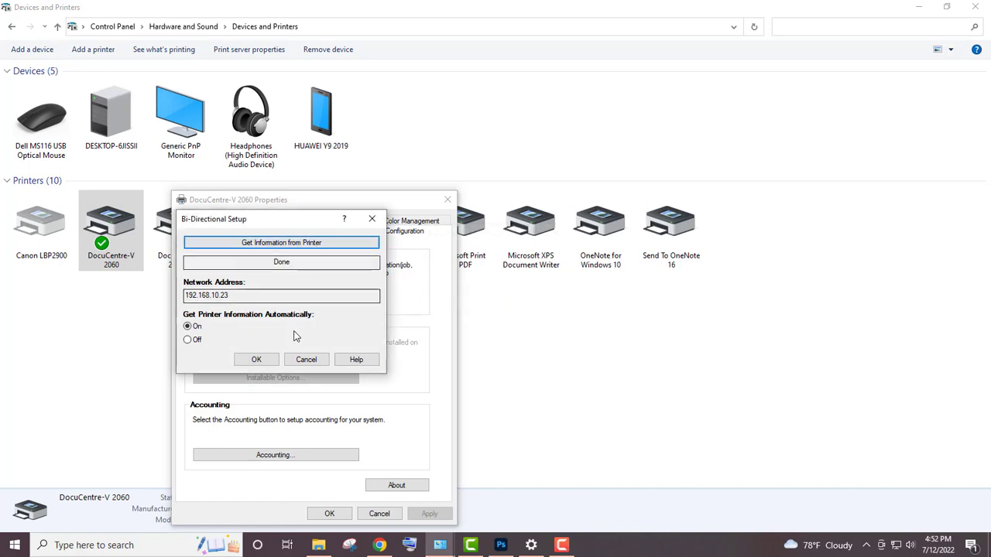
pyautogui.click(256, 359)
# - In the printing defaults of the DocuCentre-V 2060, set the font handling to Always Use TrueType Fonts and apply it
pyautogui.click(306, 222)
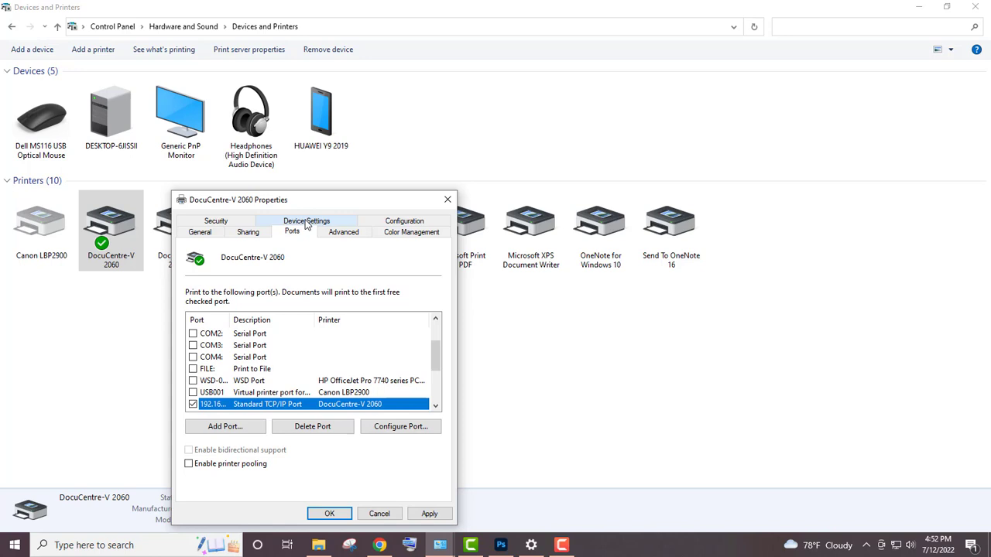
pyautogui.click(396, 222)
pyautogui.click(342, 223)
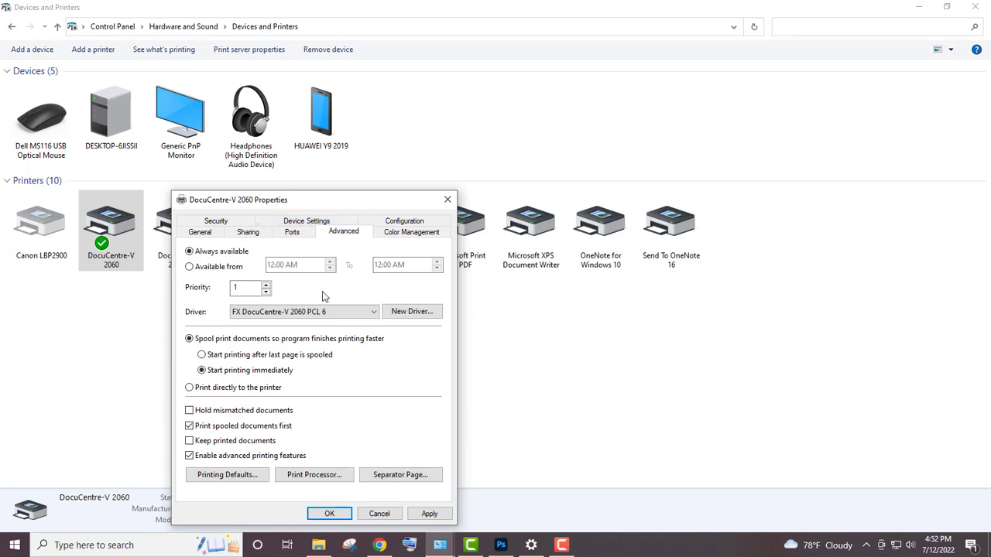
pyautogui.click(251, 475)
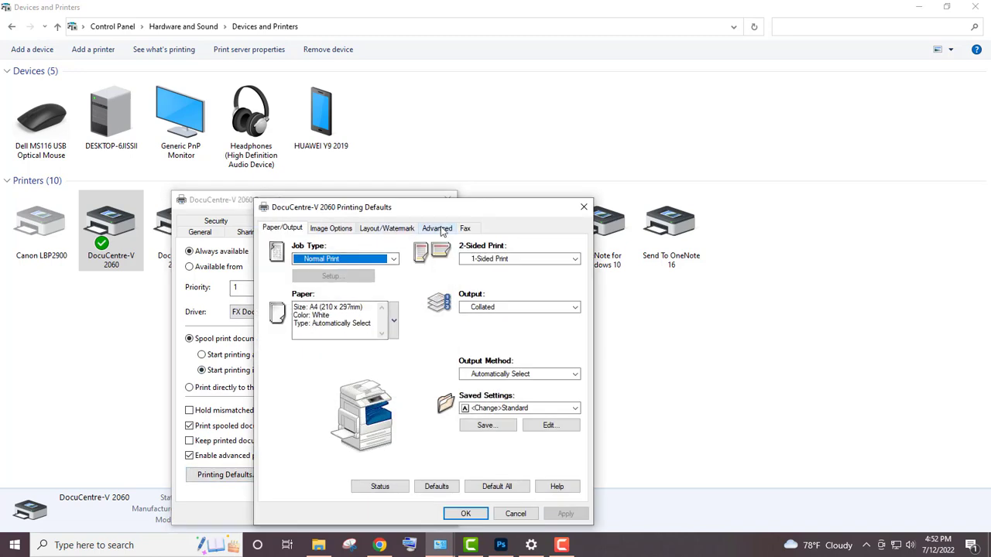
pyautogui.click(438, 229)
pyautogui.click(381, 273)
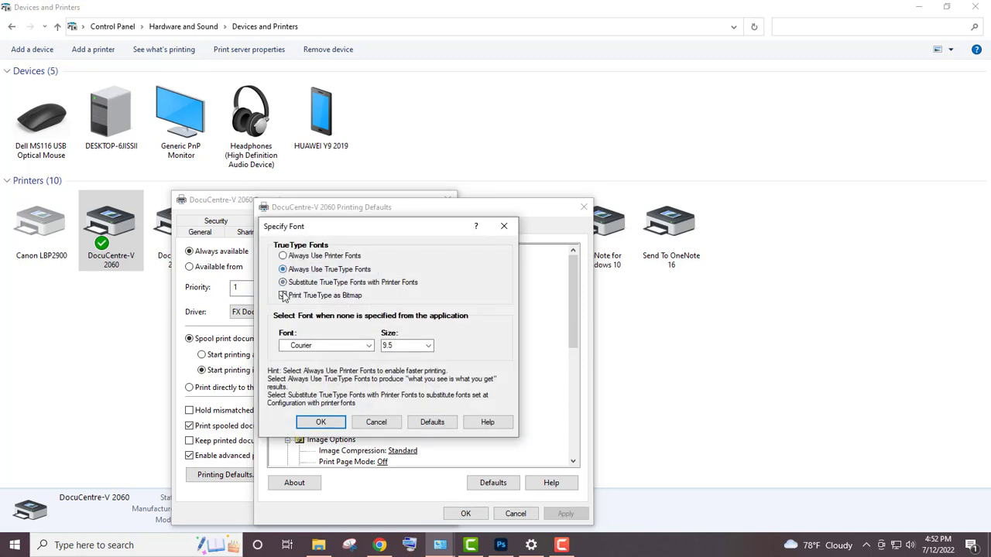
pyautogui.click(323, 423)
pyautogui.click(566, 513)
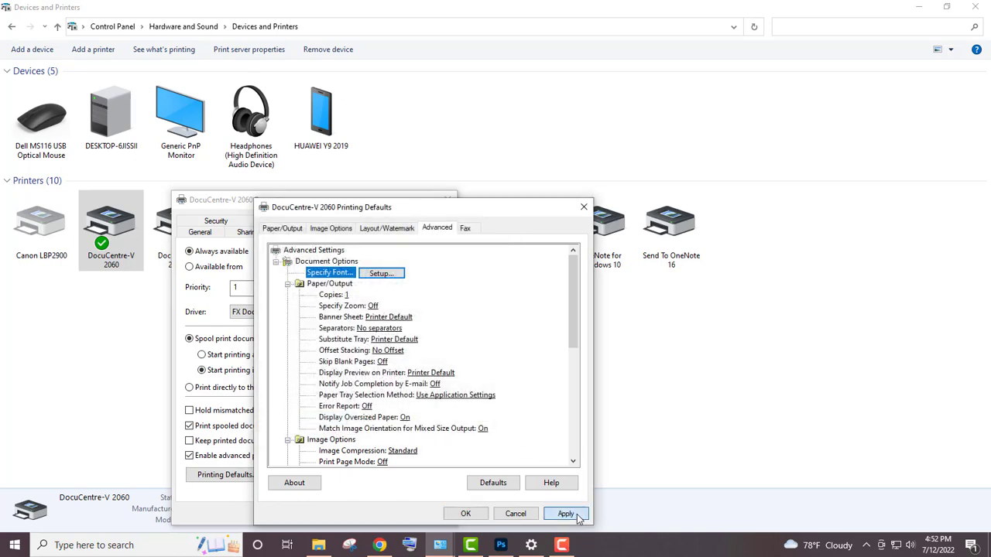
pyautogui.click(465, 514)
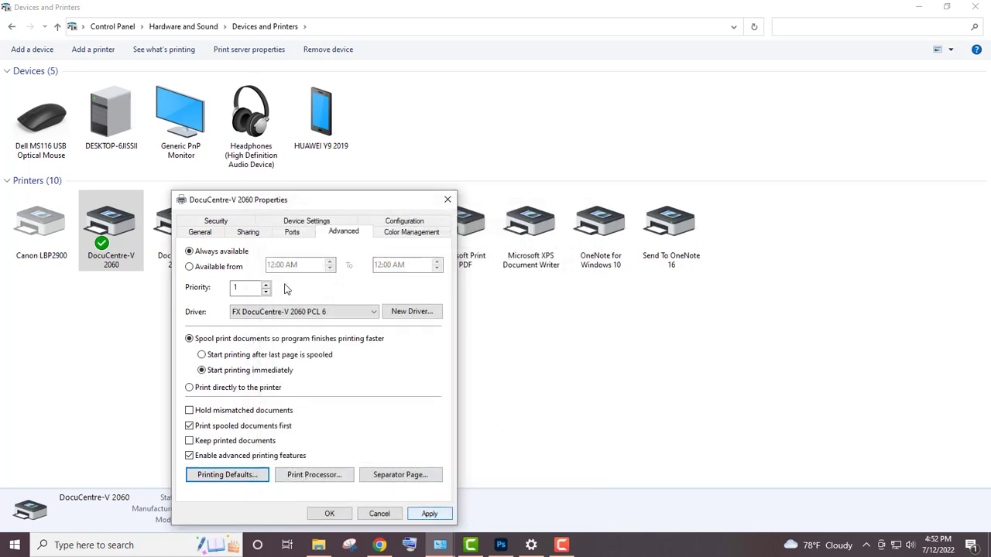
# - Examine the port assigned to the DocuCentre-V 2060 in its port list, and close its properties
pyautogui.click(283, 235)
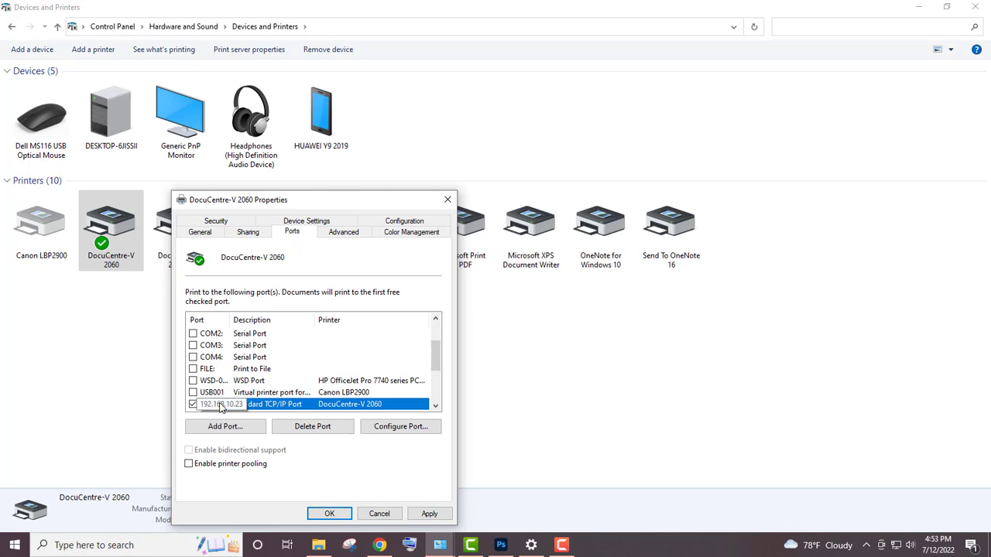
pyautogui.scroll(-2, 222, 408)
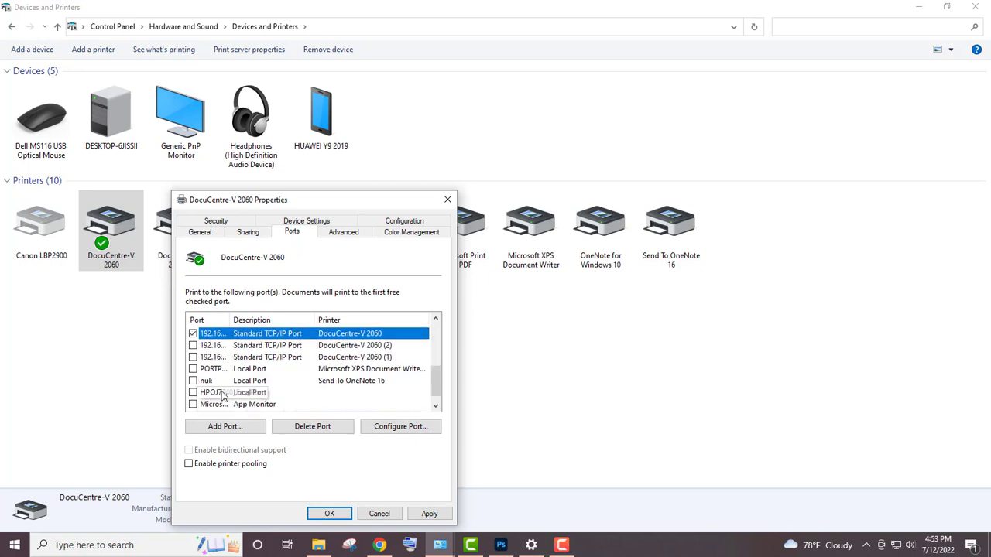
pyautogui.click(448, 200)
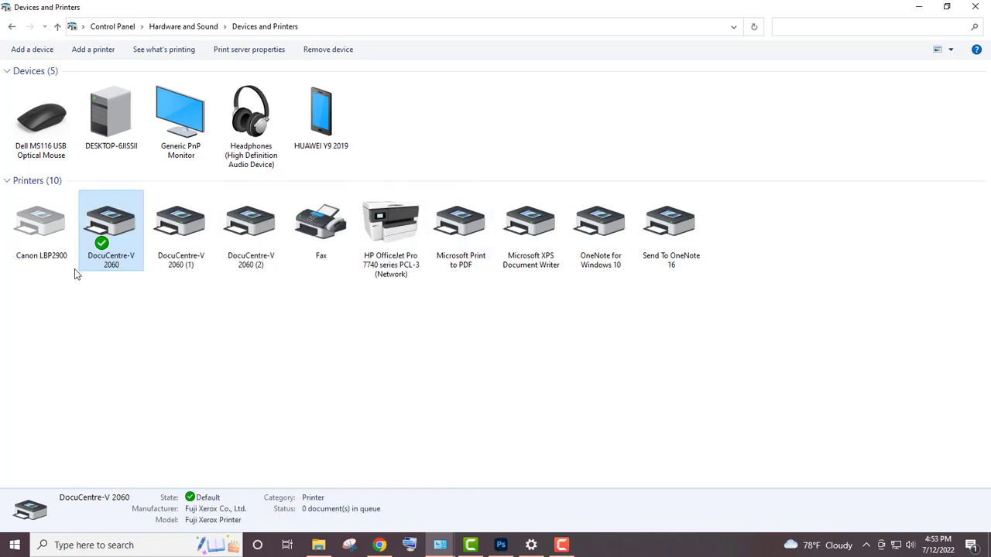
# - Check the port assigned to DocuCentre-V 2060 (1) and make that printer the default
pyautogui.rightClick(183, 245)
pyautogui.click(232, 293)
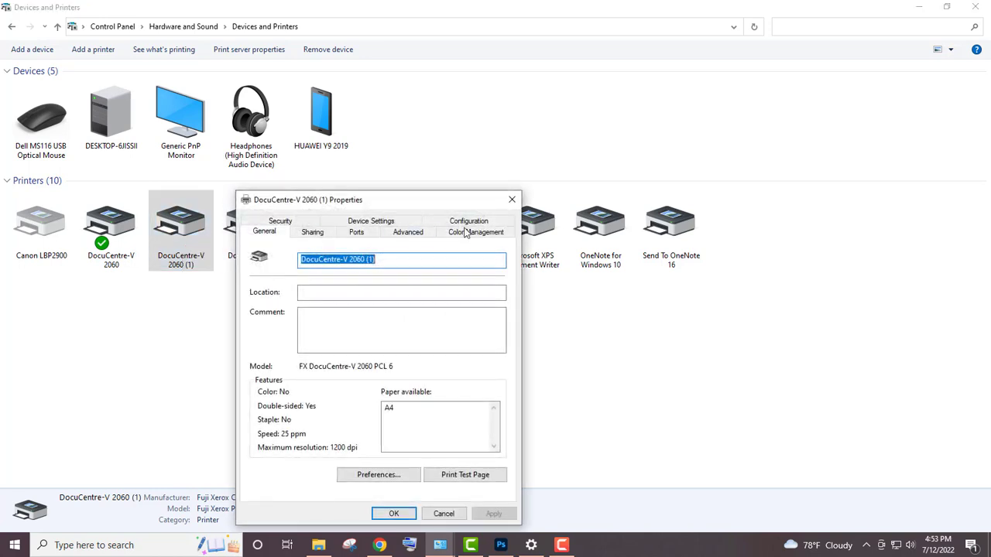
pyautogui.click(358, 232)
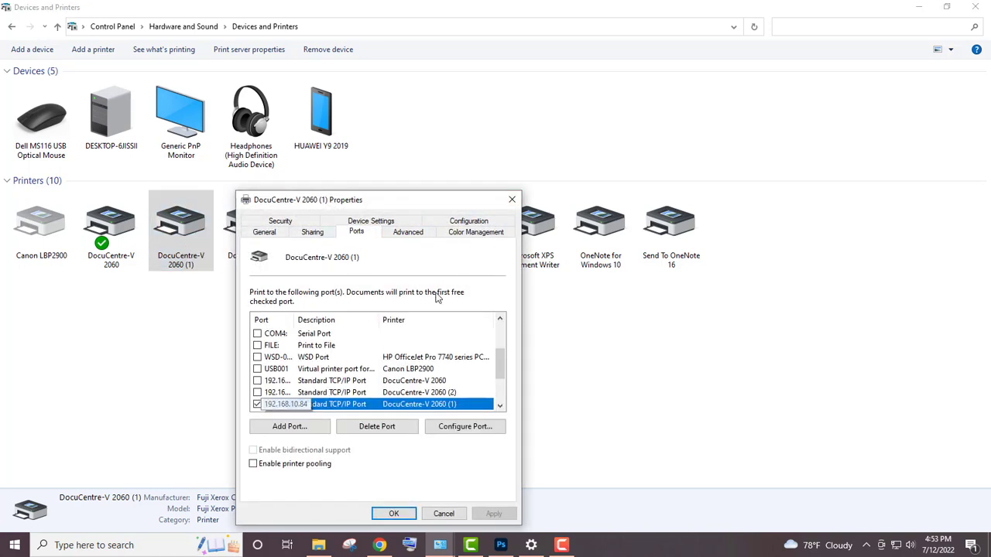
pyautogui.click(511, 203)
pyautogui.rightClick(170, 236)
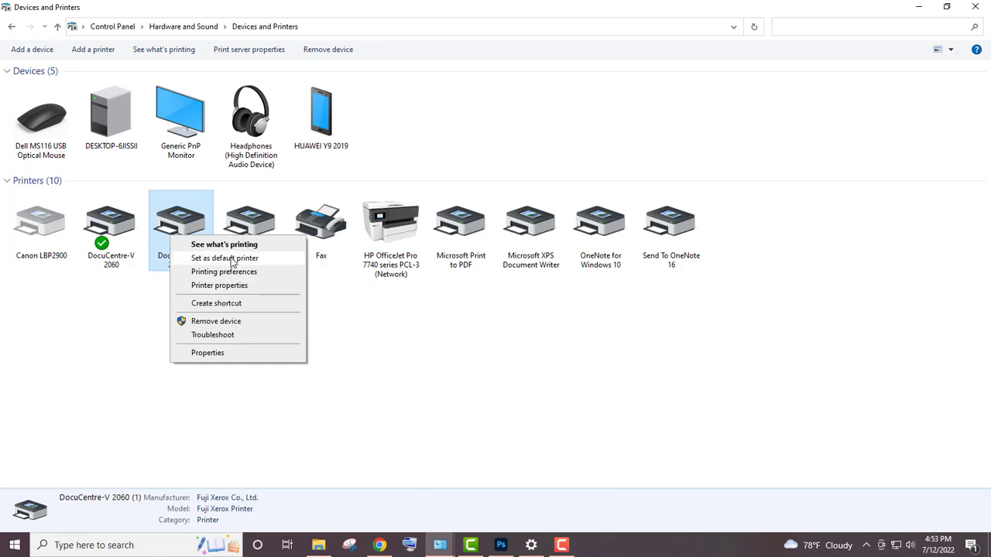
pyautogui.click(231, 263)
# - Retrieve the printer information for DocuCentre-V 2060 (1) through Bi-Directional Setup and accept it
pyautogui.rightClick(179, 242)
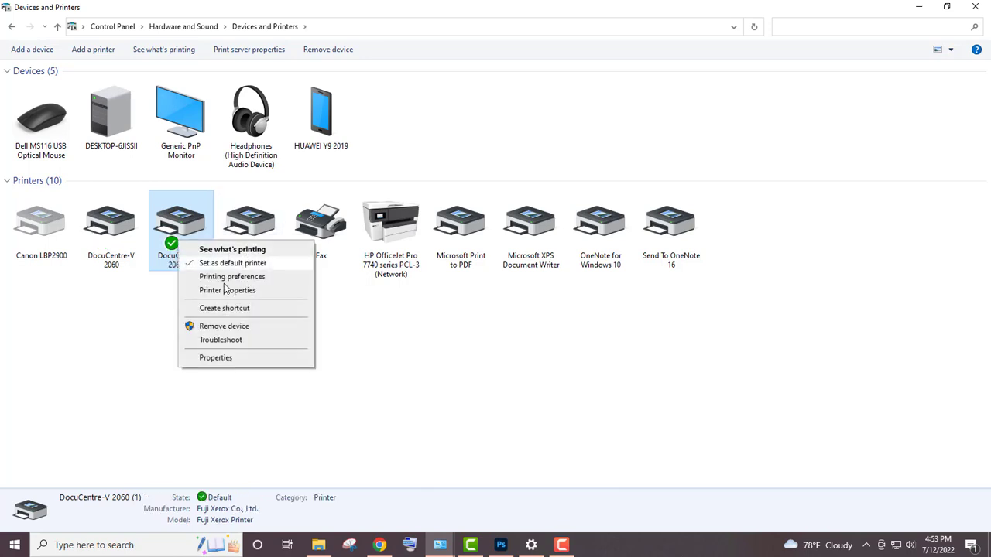
pyautogui.click(226, 291)
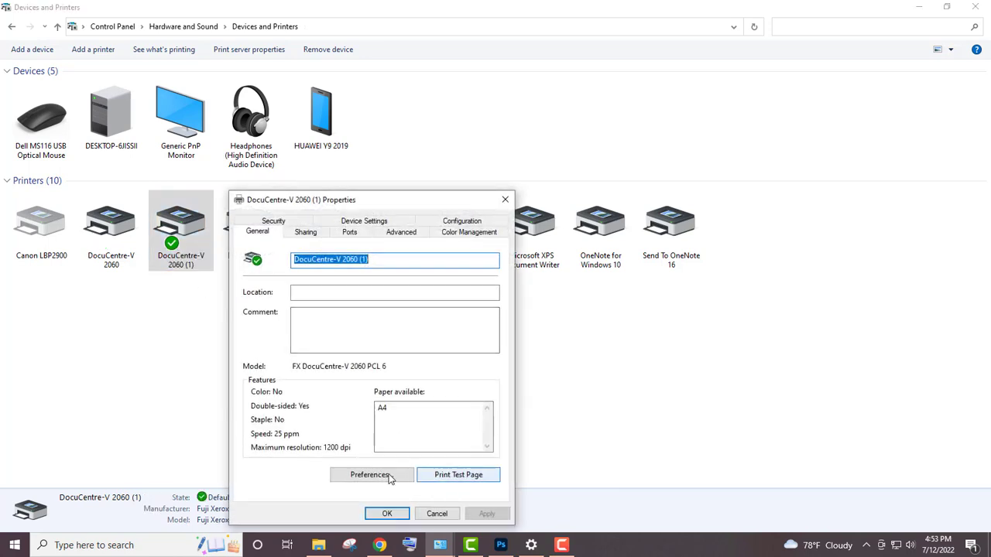
pyautogui.click(468, 224)
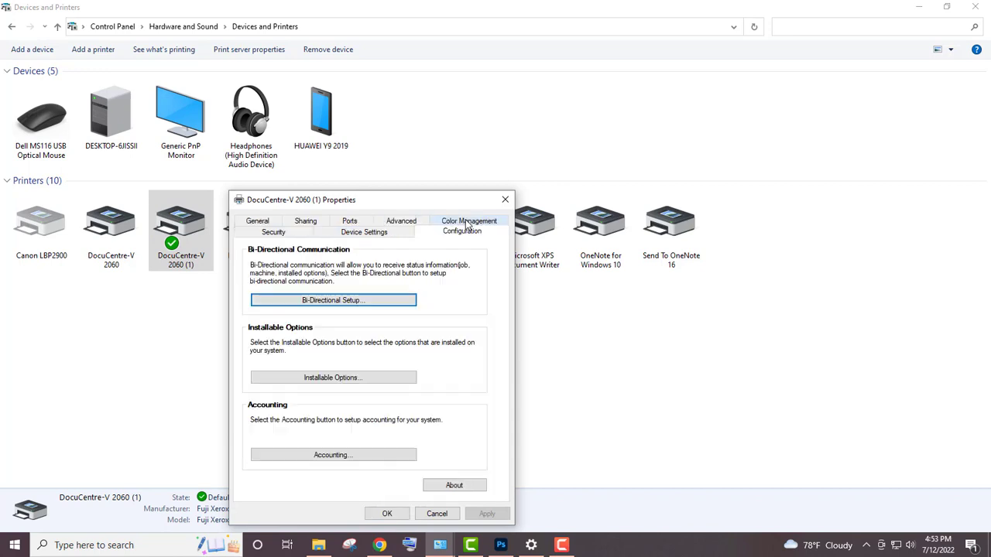
pyautogui.click(341, 300)
pyautogui.click(335, 246)
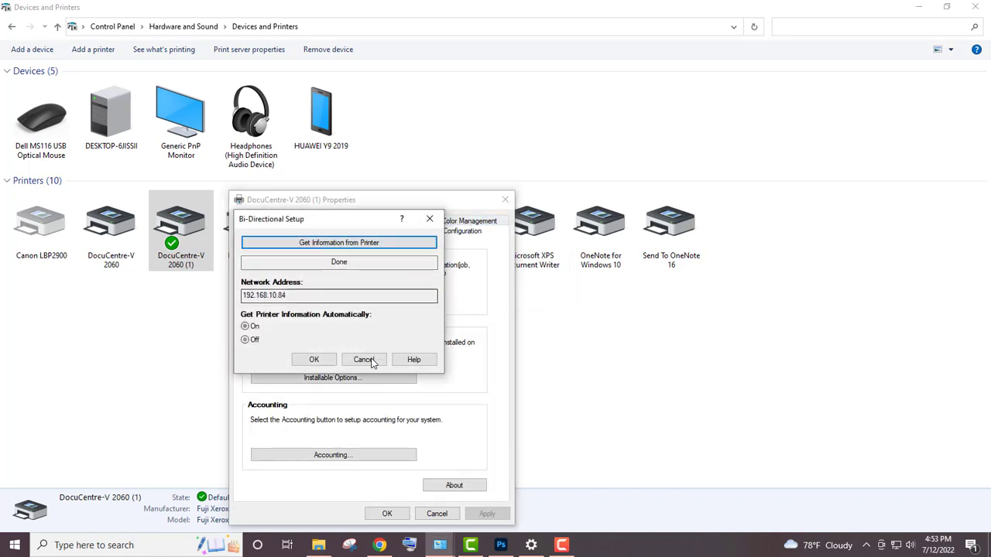
pyautogui.click(318, 359)
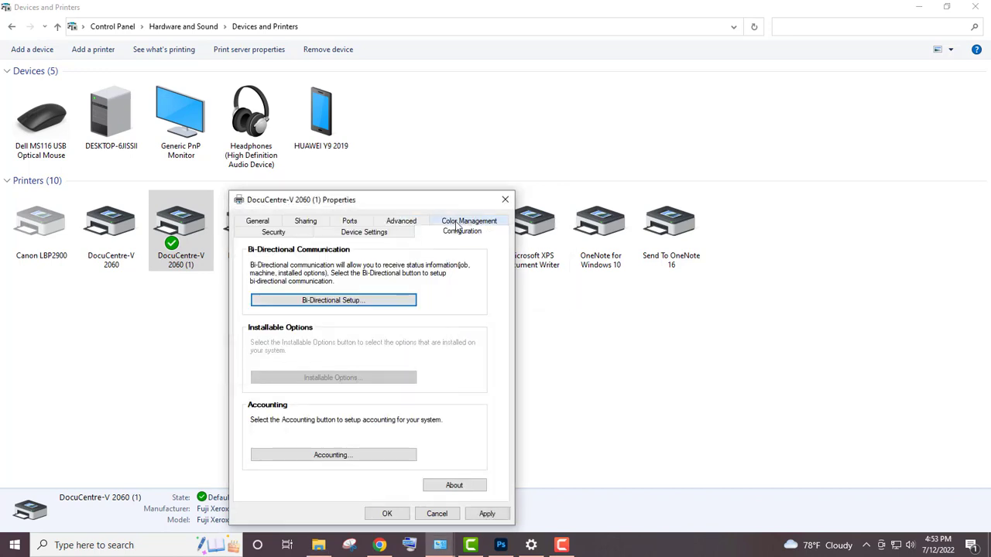
# - Set the default paper size of DocuCentre-V 2060 (1) to A4 (210 x 297mm) in its printing defaults
pyautogui.click(377, 234)
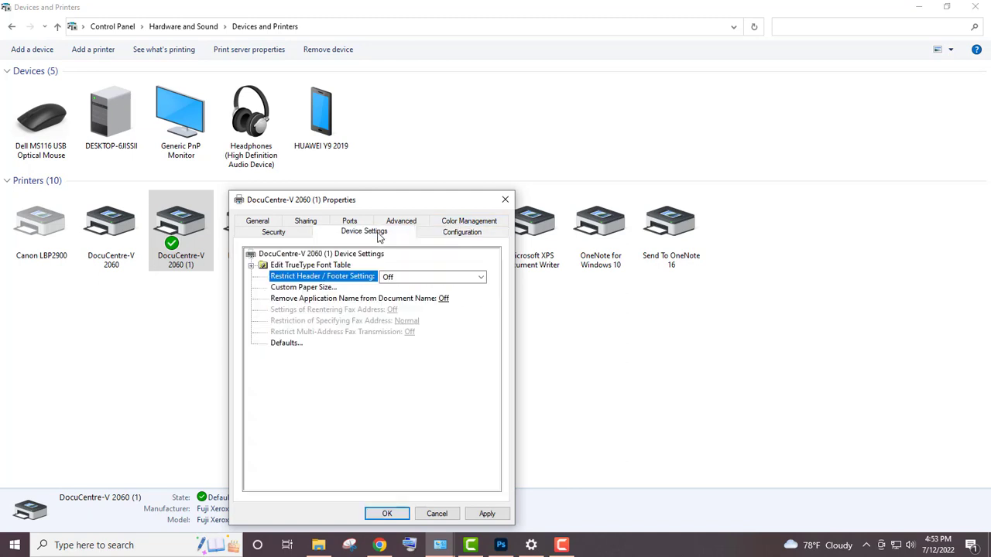
pyautogui.click(453, 224)
pyautogui.click(364, 221)
pyautogui.click(400, 223)
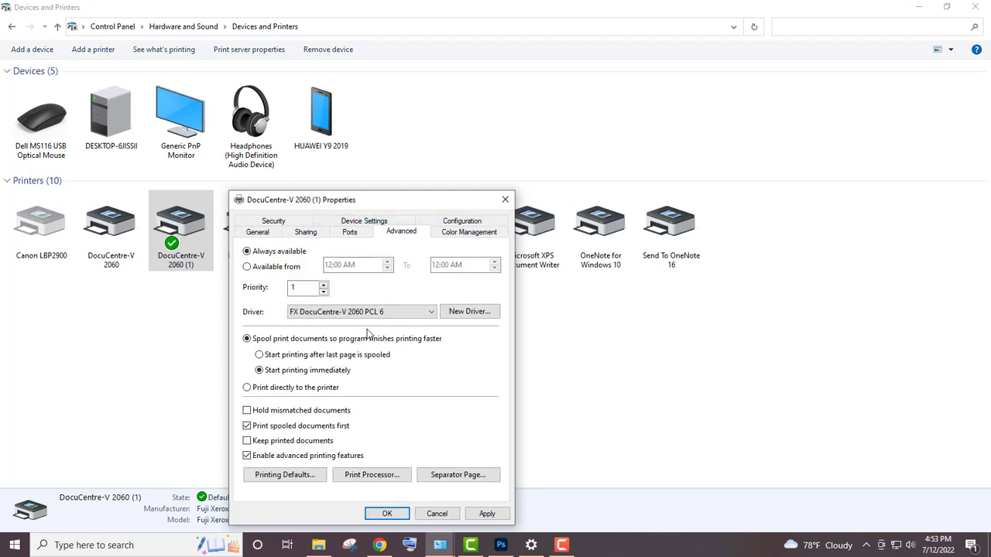
pyautogui.click(299, 478)
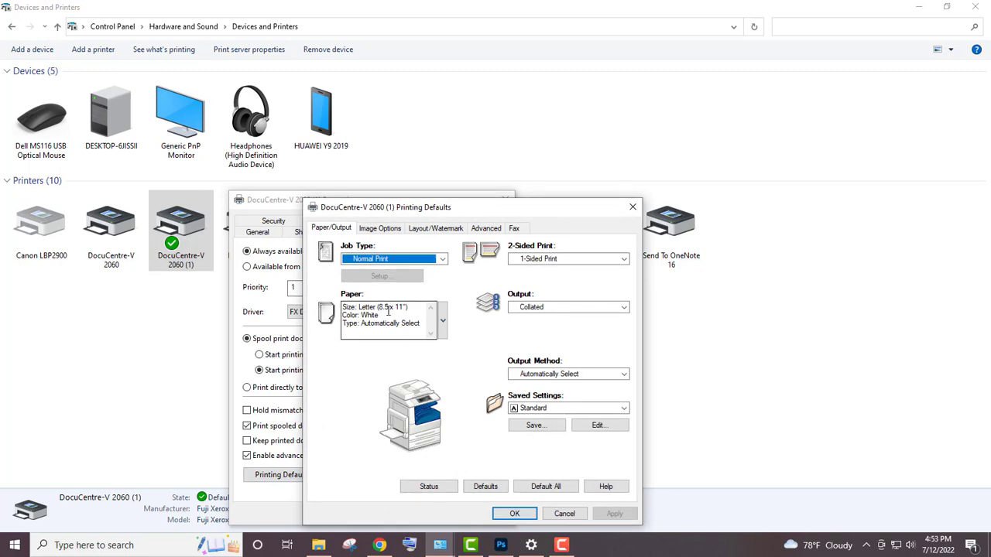
pyautogui.click(398, 306)
pyautogui.moveTo(398, 348)
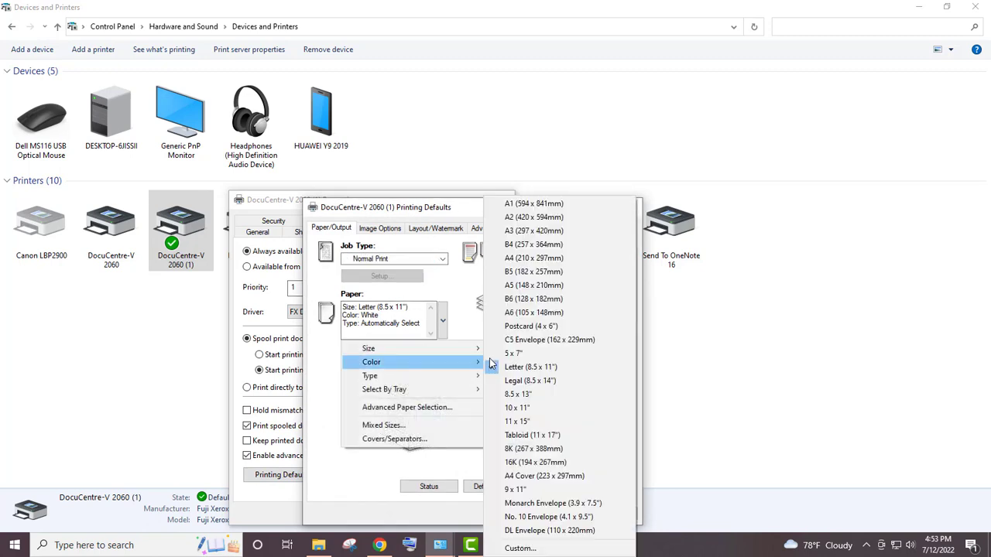
pyautogui.click(520, 258)
# - Confirm the Specify Font options of DocuCentre-V 2060 (1), apply the printing defaults and close the printer properties
pyautogui.click(486, 228)
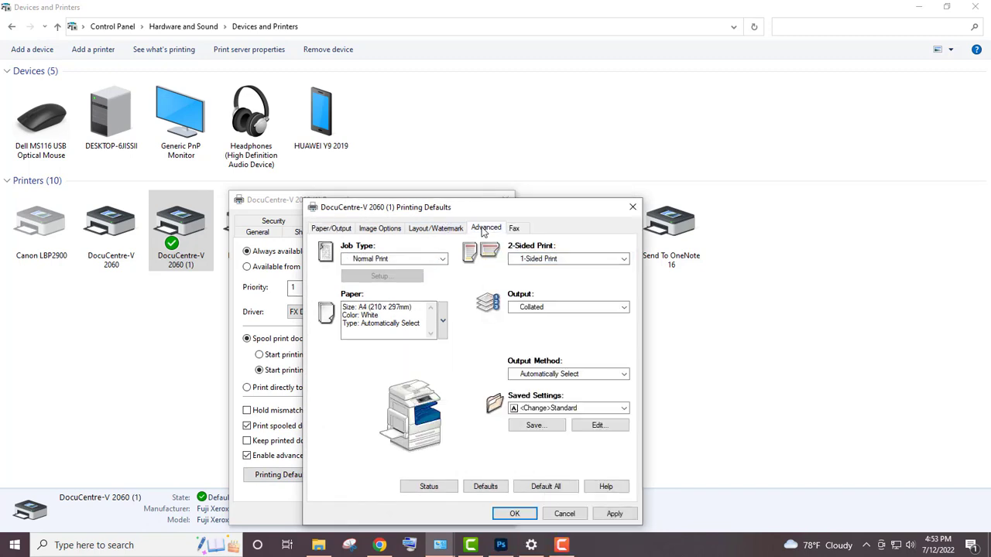
pyautogui.click(433, 274)
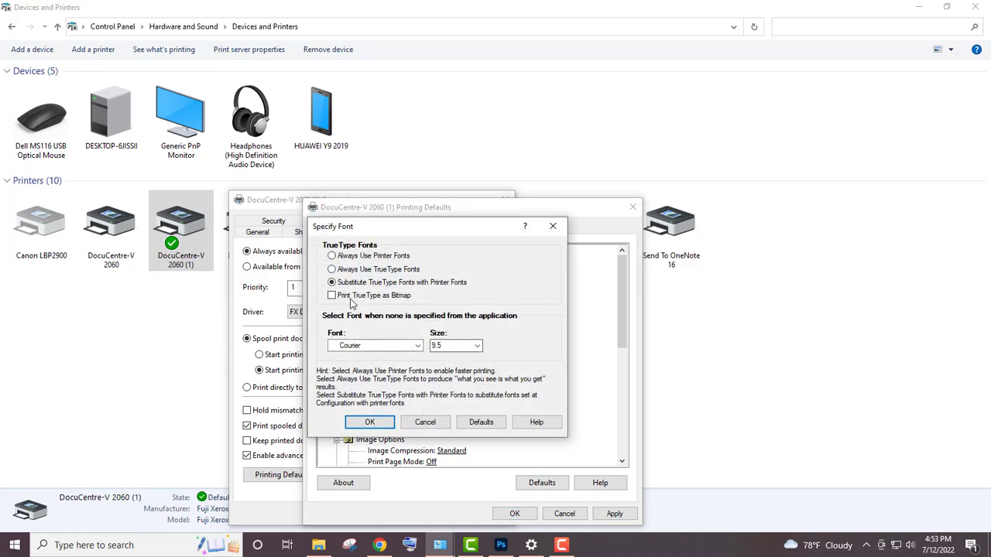
pyautogui.click(371, 422)
pyautogui.click(612, 513)
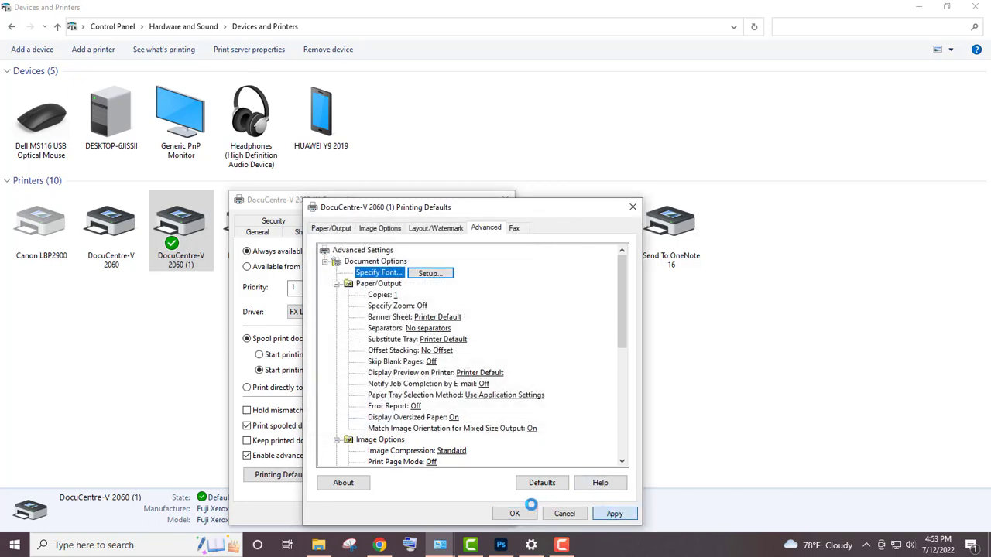
pyautogui.click(514, 514)
pyautogui.click(487, 514)
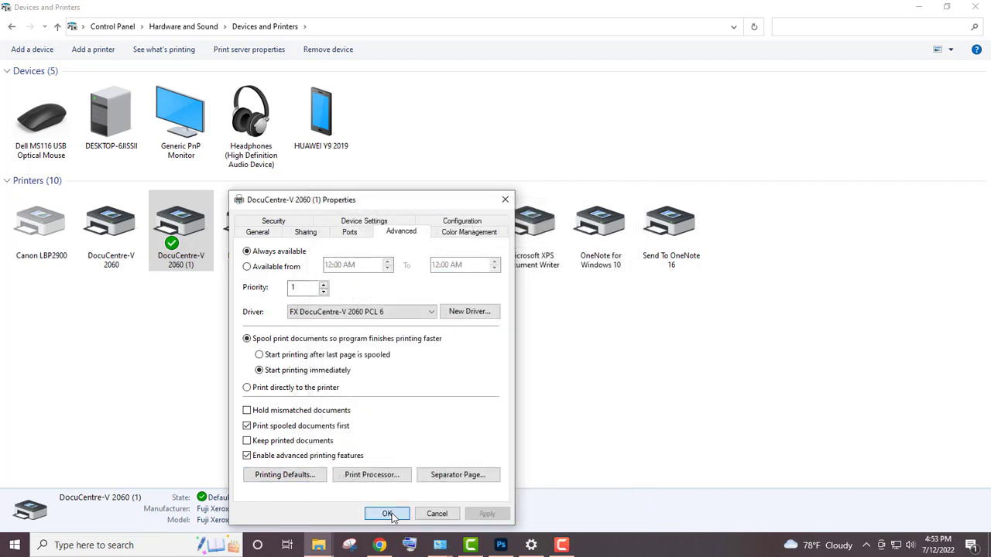
pyautogui.click(387, 514)
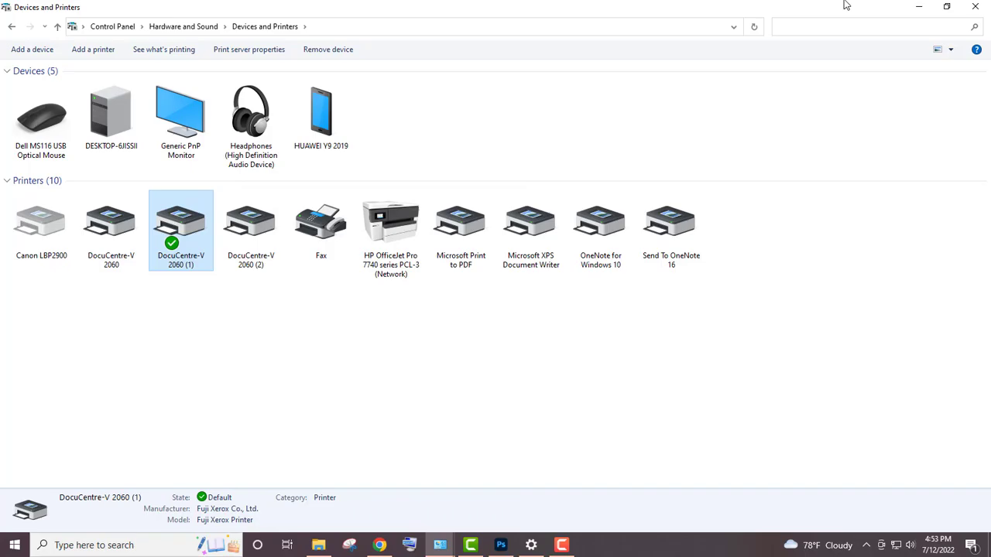
# - Create a new folder named SCAN on Local Disk (C:)
pyautogui.click(919, 7)
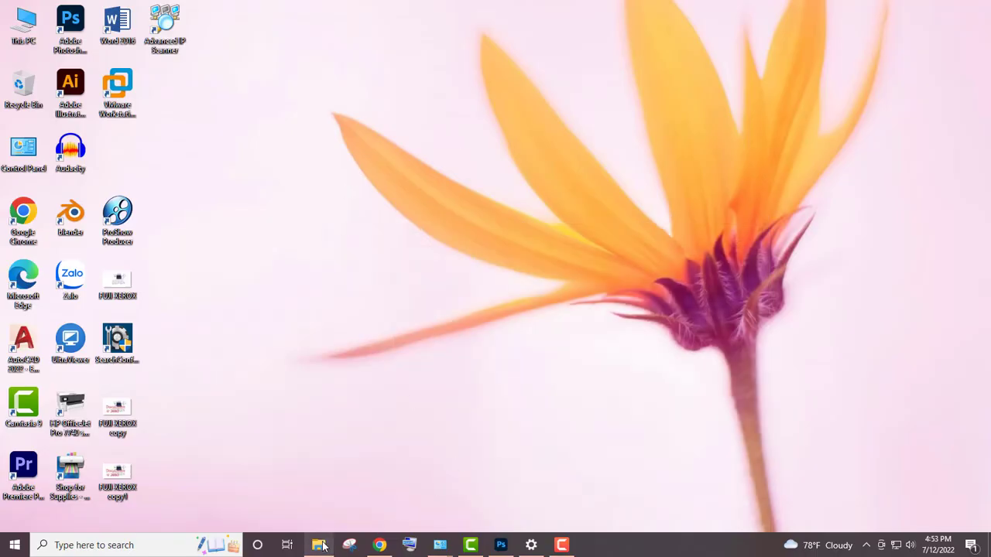
pyautogui.click(318, 545)
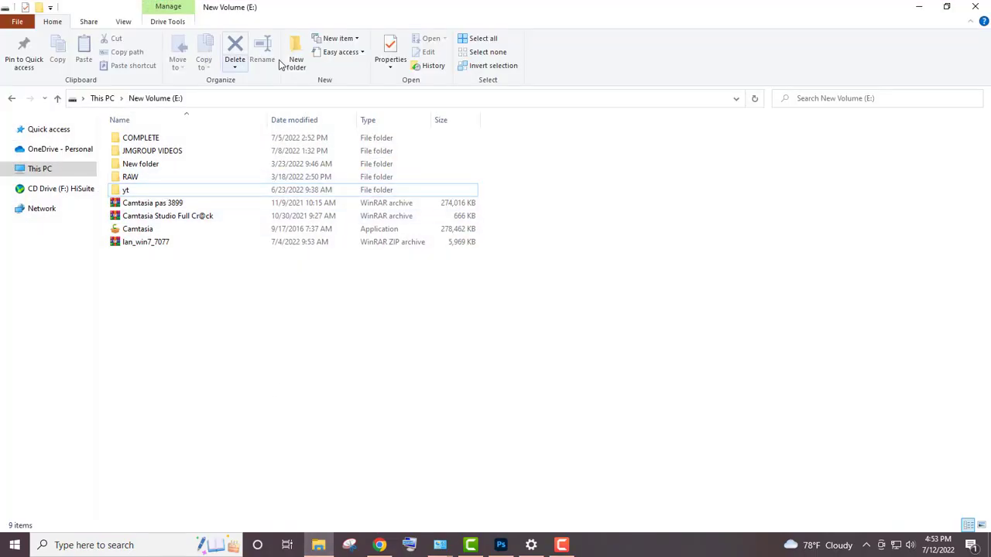
pyautogui.click(57, 172)
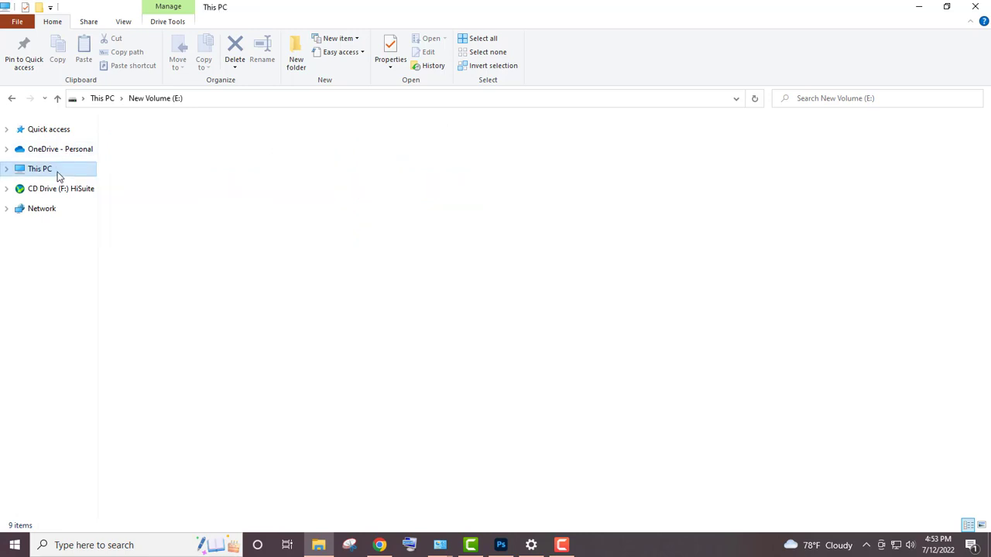
pyautogui.click(345, 238)
pyautogui.doubleClick(345, 239)
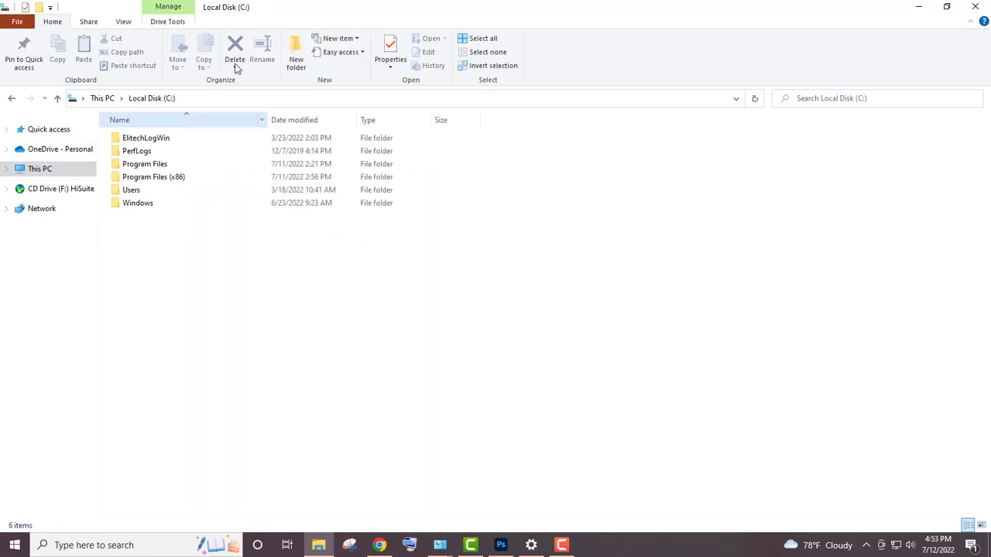
pyautogui.click(296, 59)
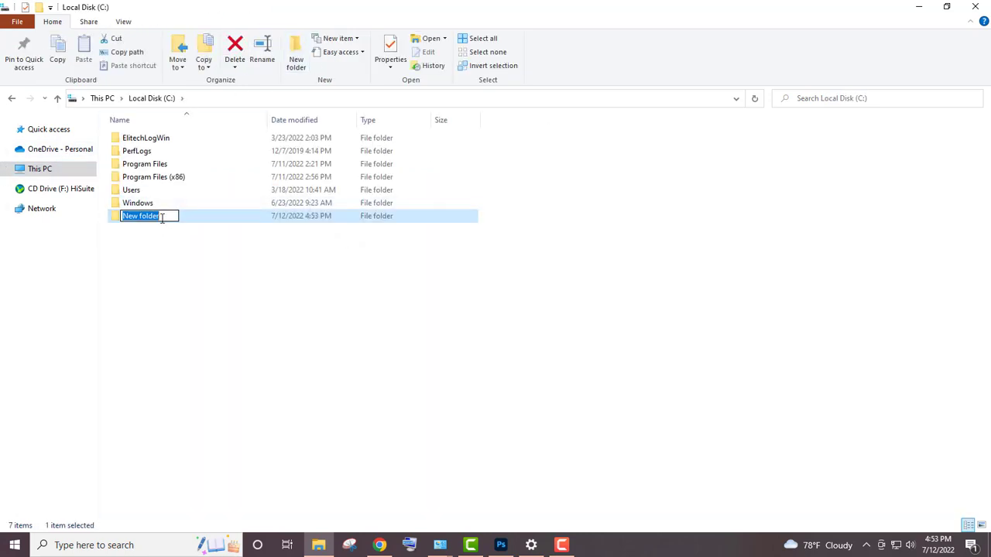
pyautogui.write('SCAN')
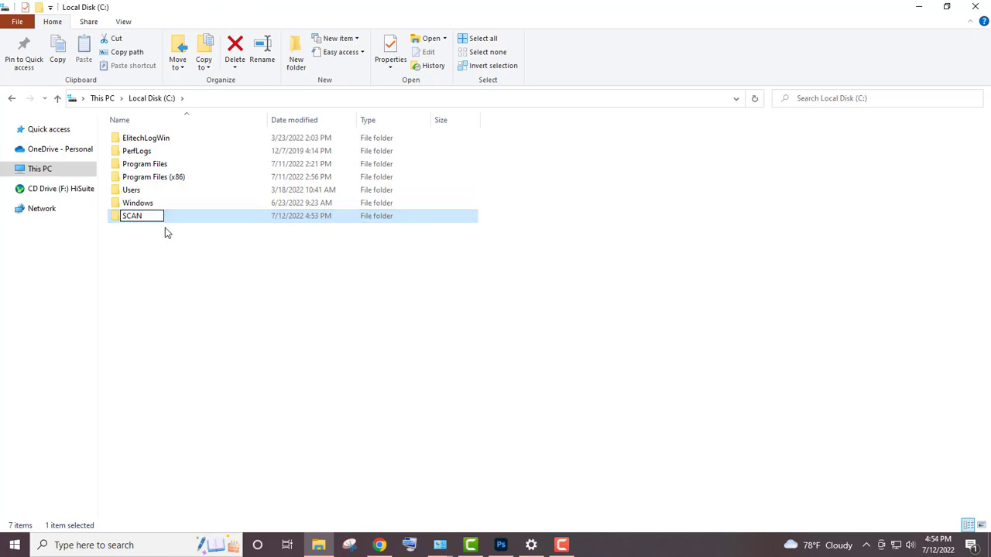
pyautogui.rightClick(173, 222)
pyautogui.click(153, 220)
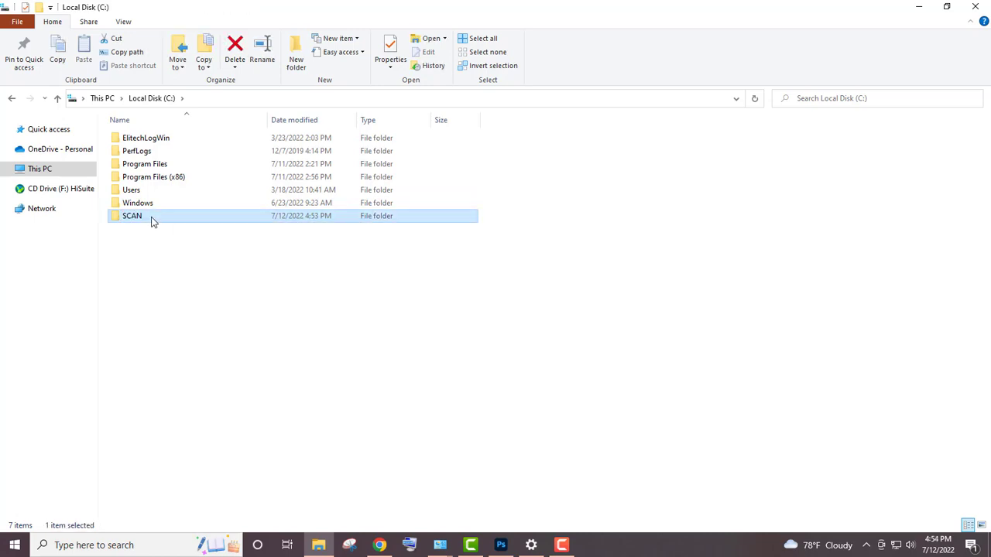
pyautogui.rightClick(152, 219)
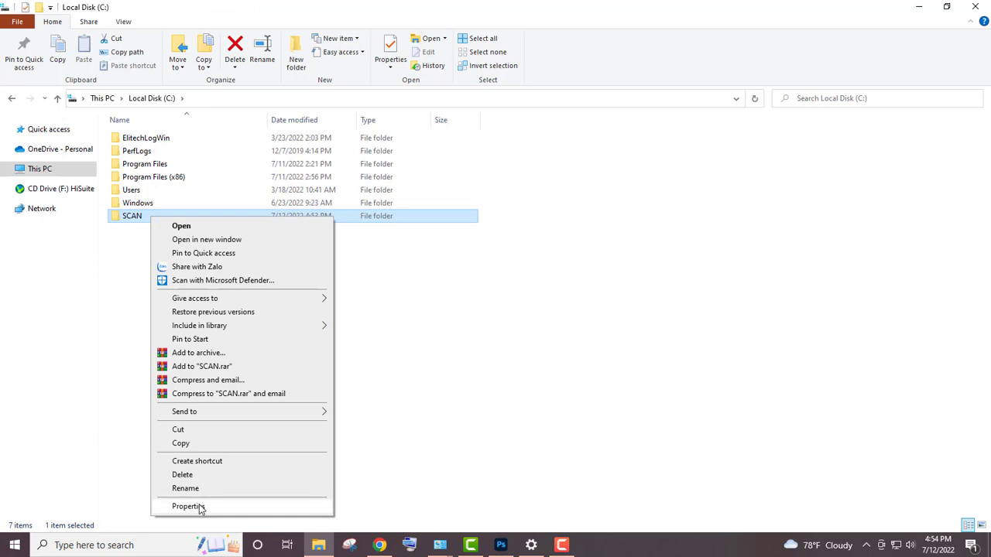
pyautogui.click(506, 297)
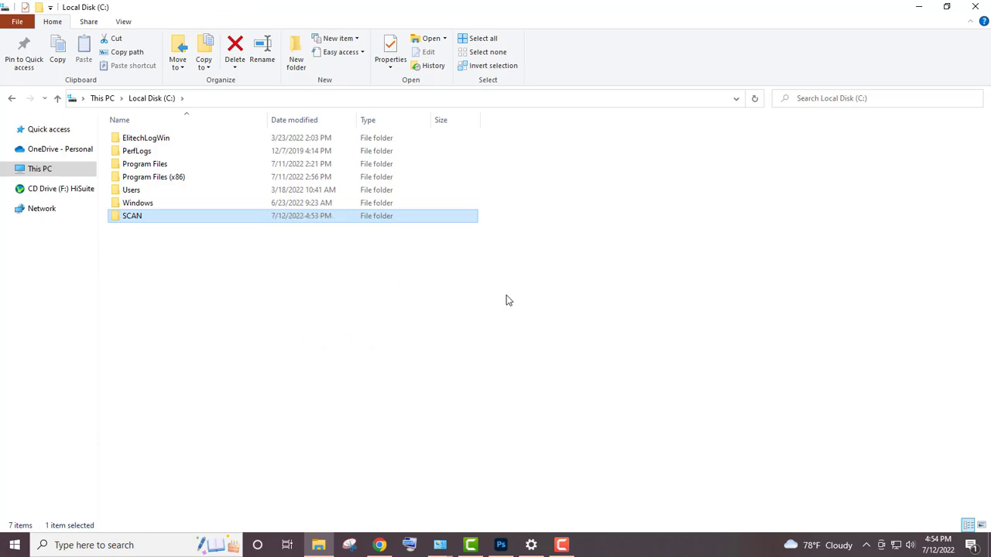
# - Turn on network discovery and file and printer sharing for the Guest or Public profile in the advanced sharing settings
pyautogui.rightClick(896, 545)
pyautogui.click(893, 533)
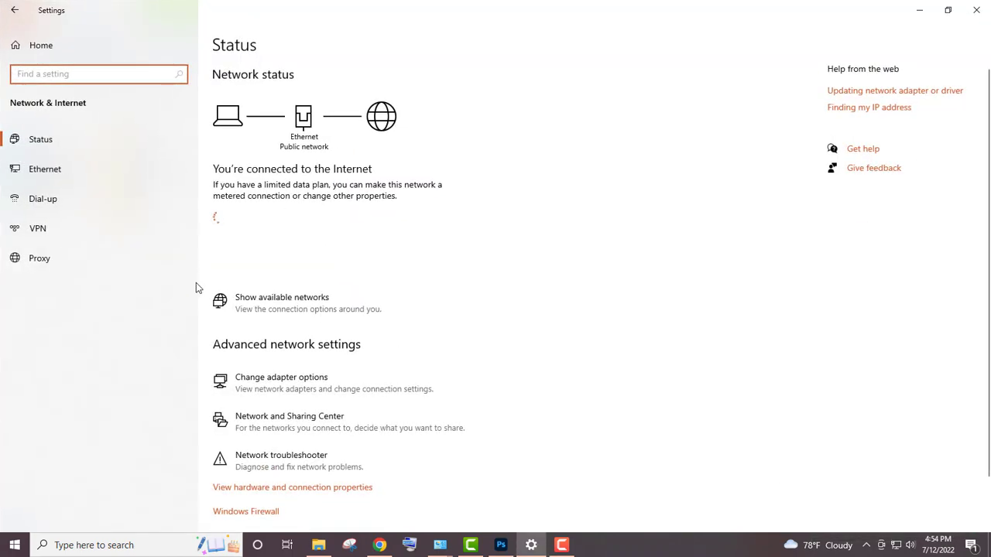
pyautogui.scroll(-1, 297, 360)
pyautogui.click(296, 361)
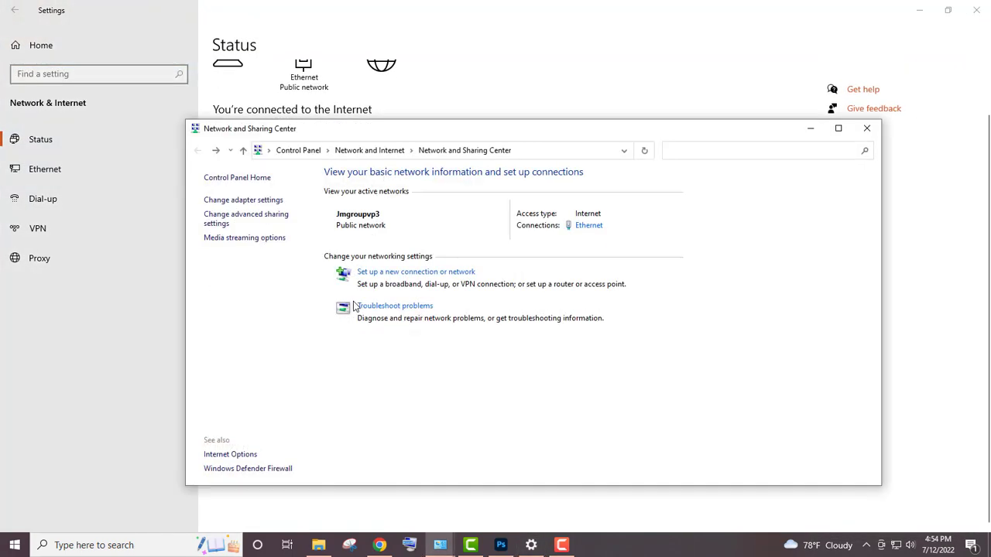
pyautogui.click(277, 223)
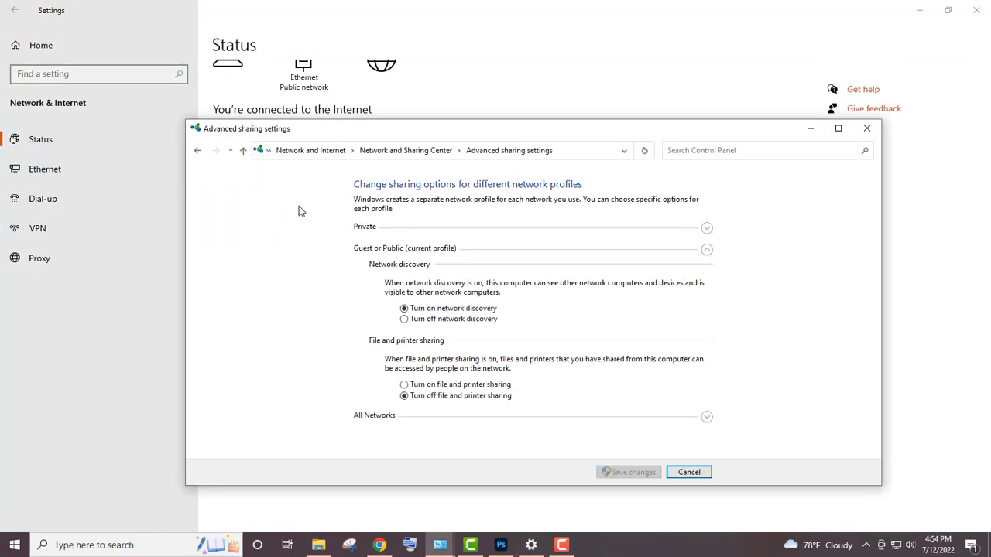
pyautogui.click(404, 320)
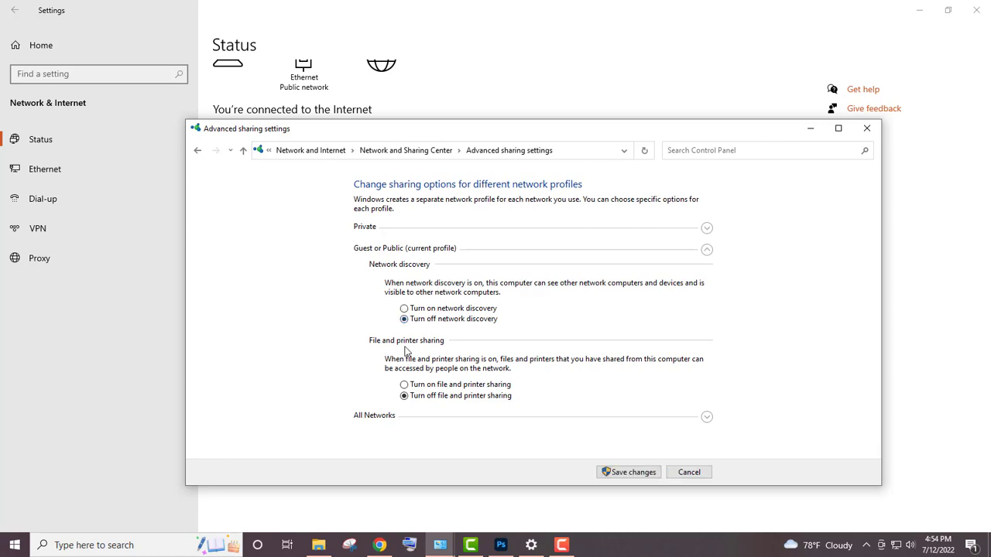
pyautogui.click(412, 310)
pyautogui.click(405, 387)
# - Turn off password protected sharing for all networks, save the changes and close the network settings windows
pyautogui.click(706, 419)
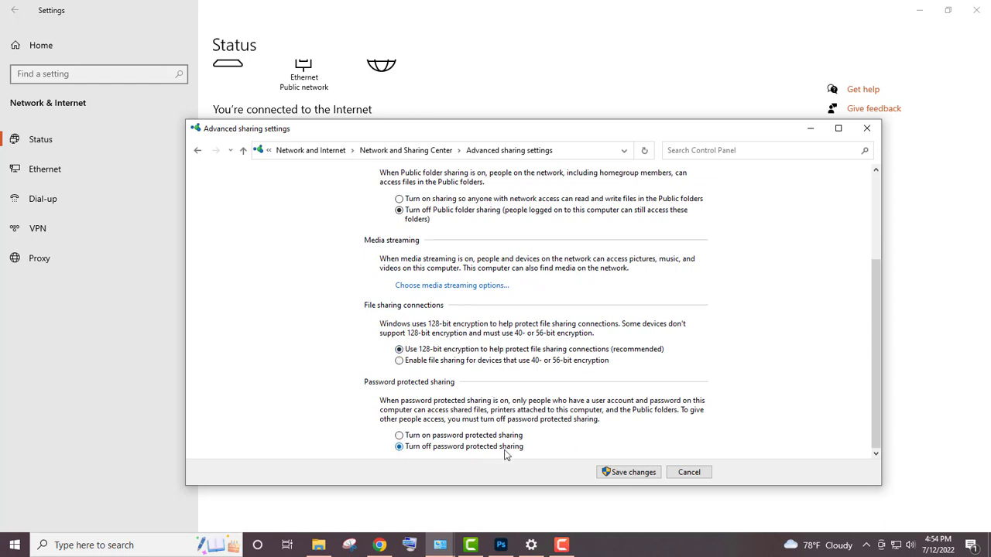
pyautogui.click(627, 474)
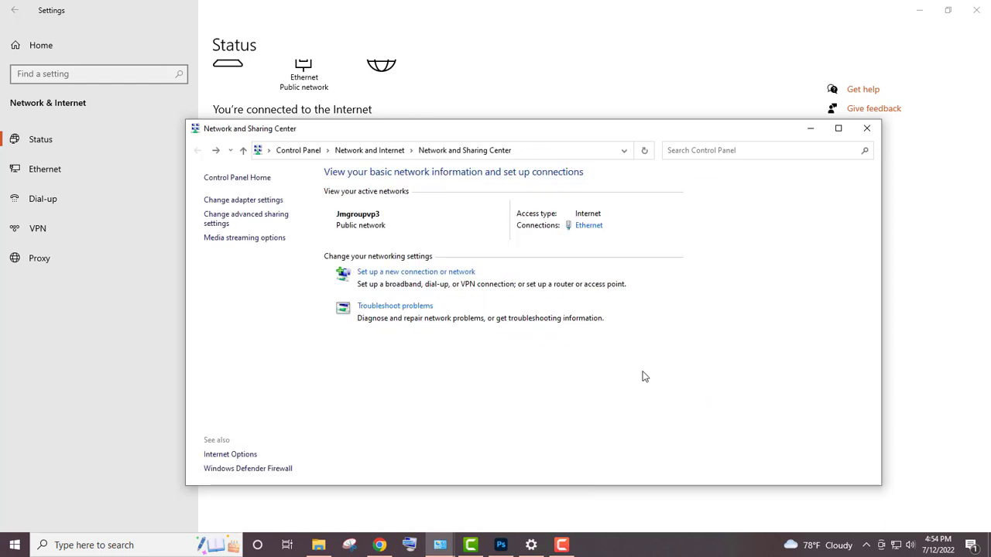
pyautogui.click(866, 129)
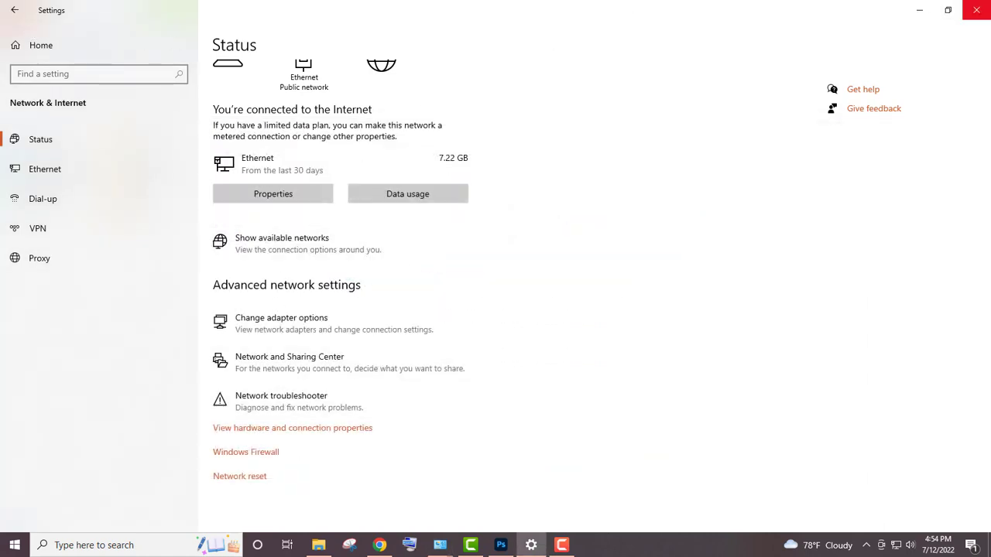
pyautogui.click(977, 10)
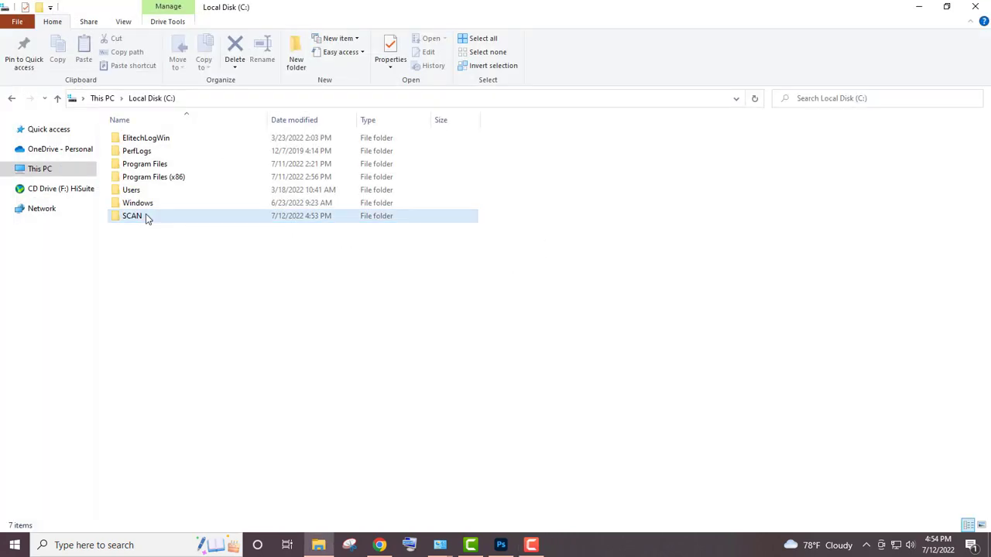
pyautogui.rightClick(144, 218)
pyautogui.click(196, 363)
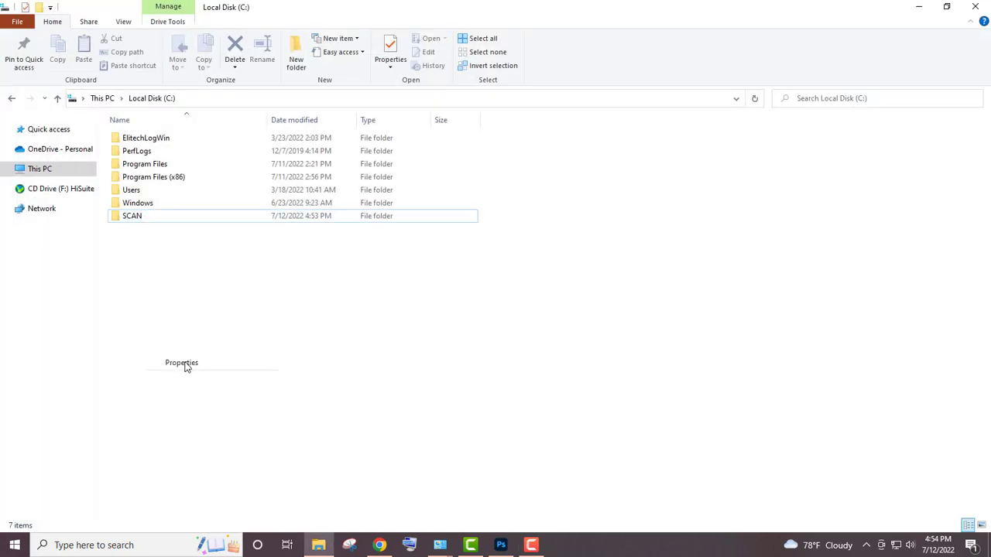
pyautogui.click(219, 123)
# - Open the sharing properties of the SCAN folder and add Everyone to the people it is shared with
pyautogui.click(128, 217)
pyautogui.rightClick(128, 217)
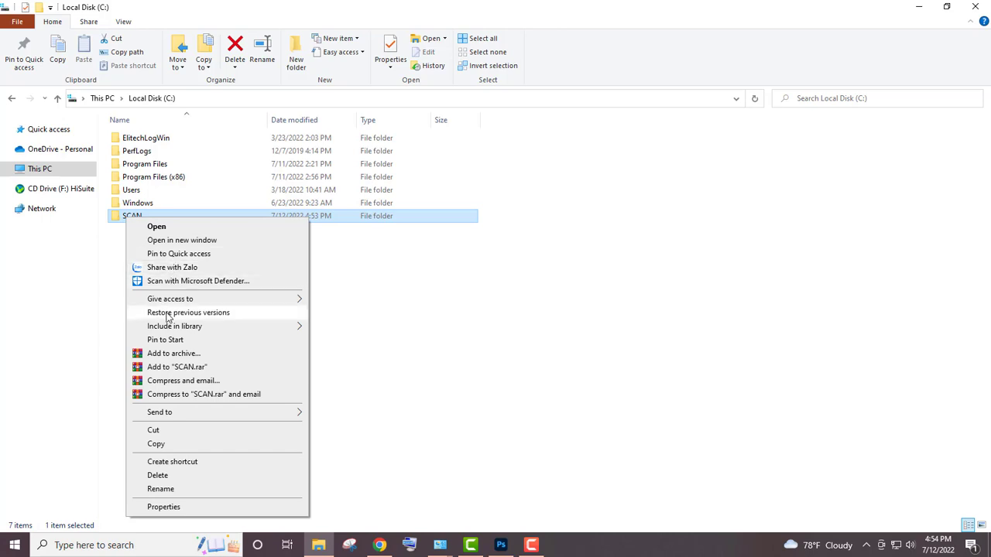
pyautogui.click(164, 508)
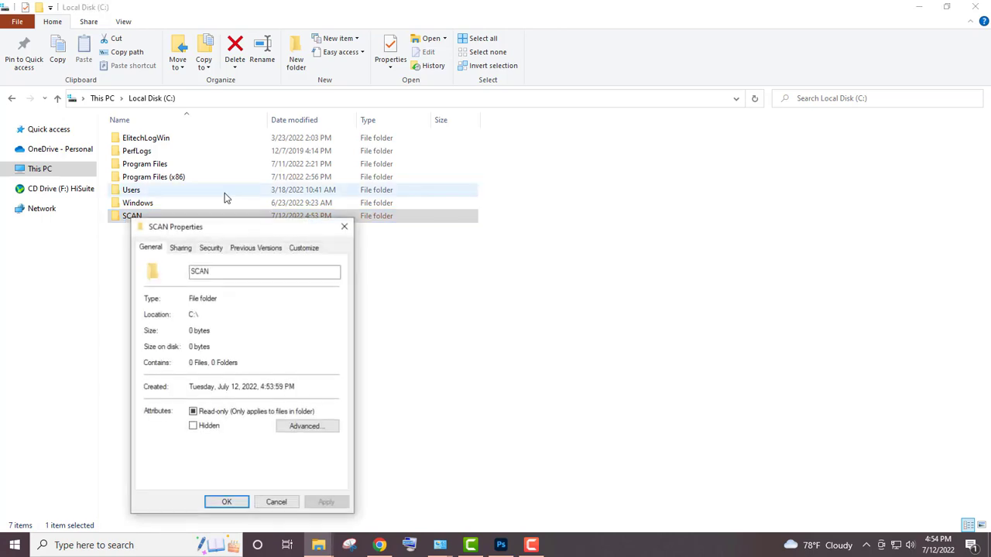
pyautogui.moveTo(220, 226); pyautogui.dragTo(487, 120)
pyautogui.click(446, 142)
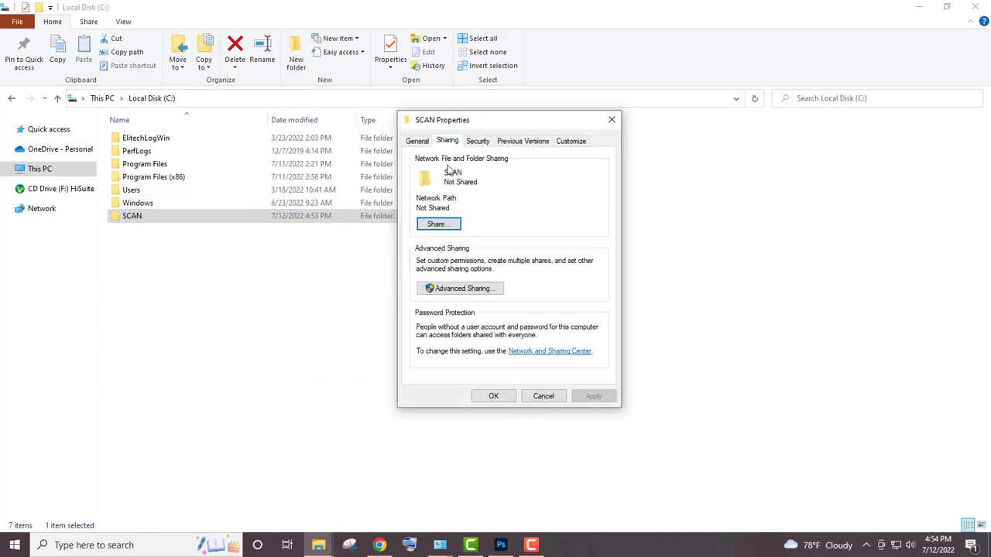
pyautogui.click(449, 224)
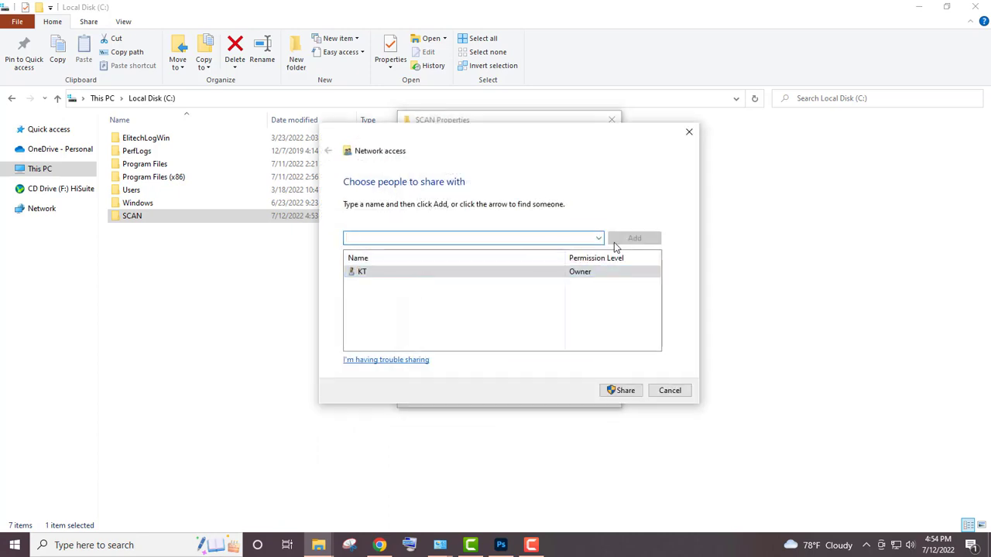
pyautogui.click(600, 239)
pyautogui.click(588, 267)
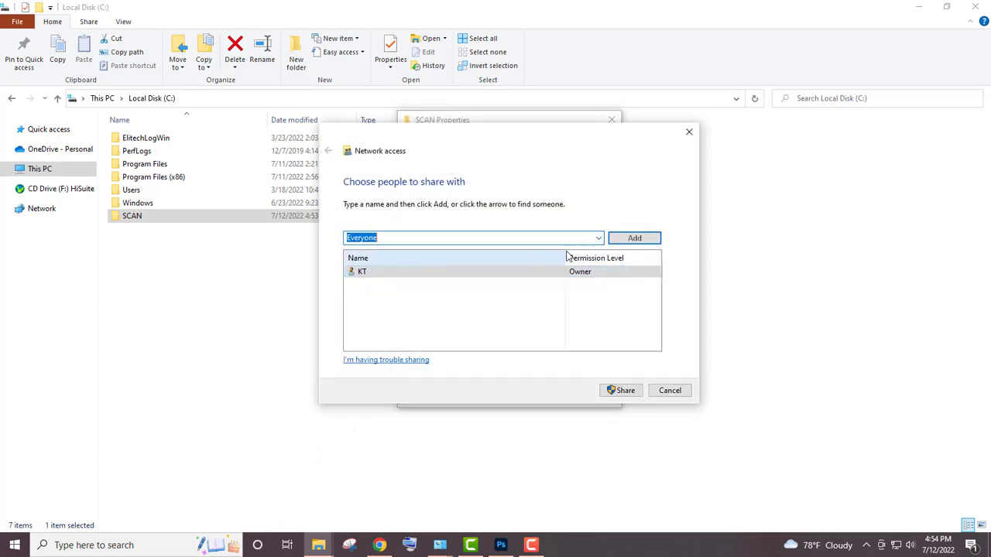
pyautogui.click(635, 239)
# - Give Everyone Read/Write permission, share the SCAN folder, then close its properties and minimize the folder window
pyautogui.click(590, 272)
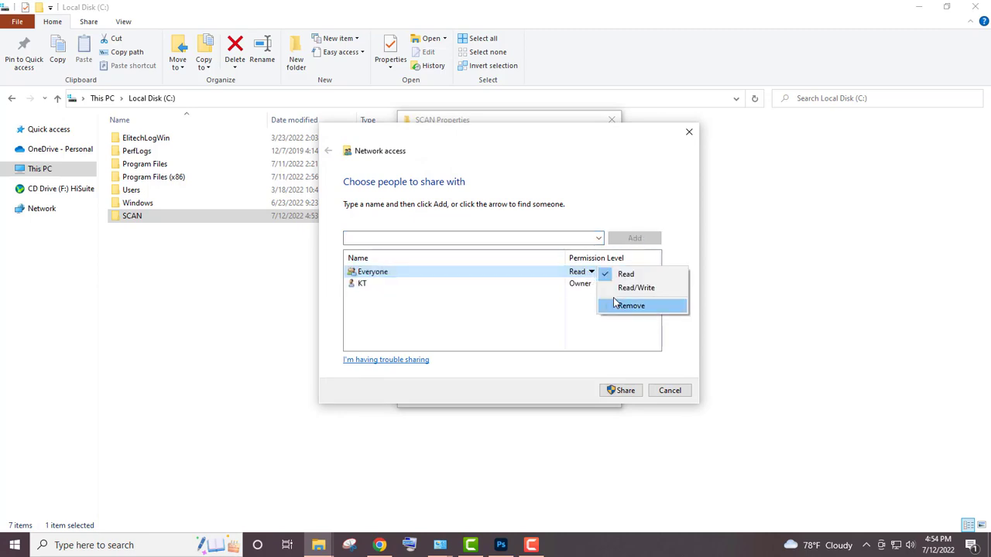
pyautogui.click(634, 288)
pyautogui.click(627, 390)
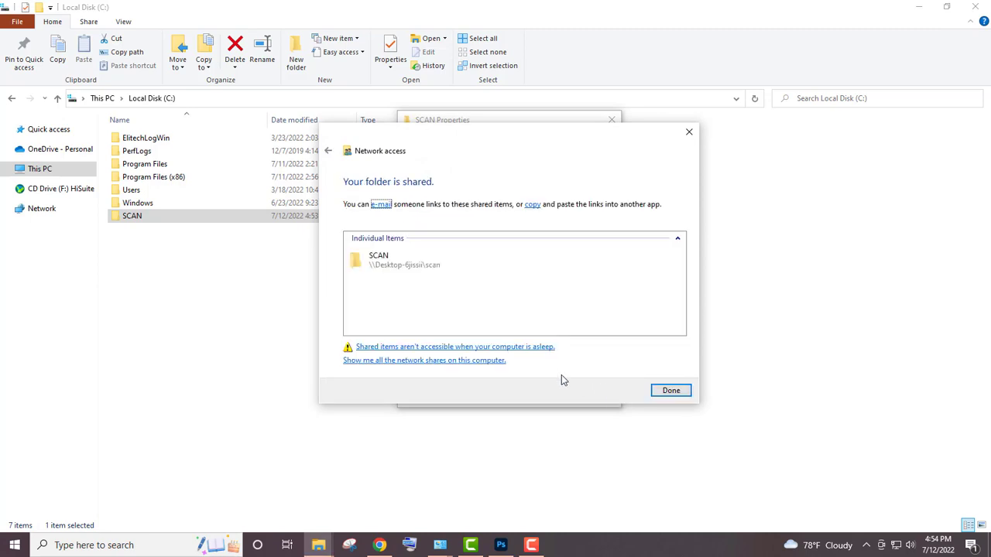
pyautogui.click(425, 263)
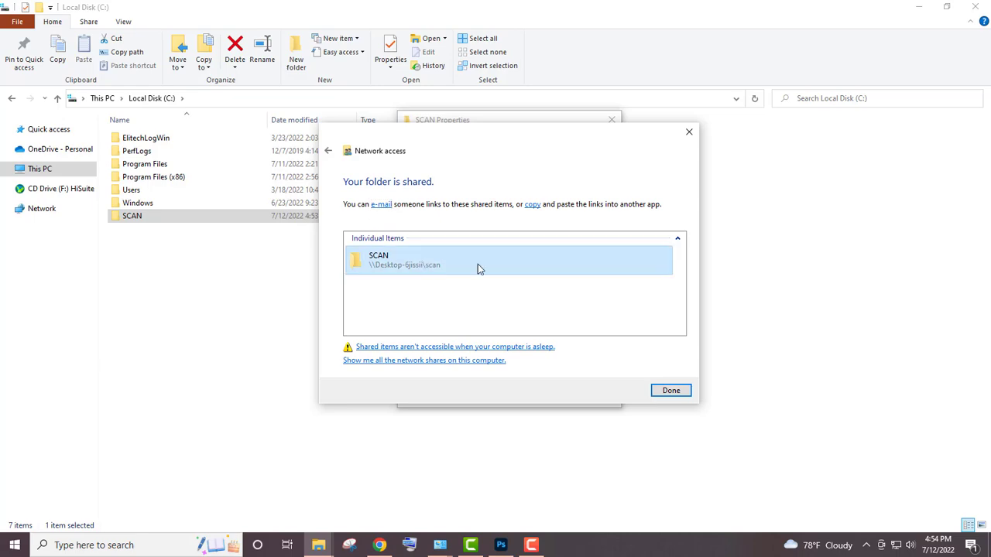
pyautogui.click(670, 391)
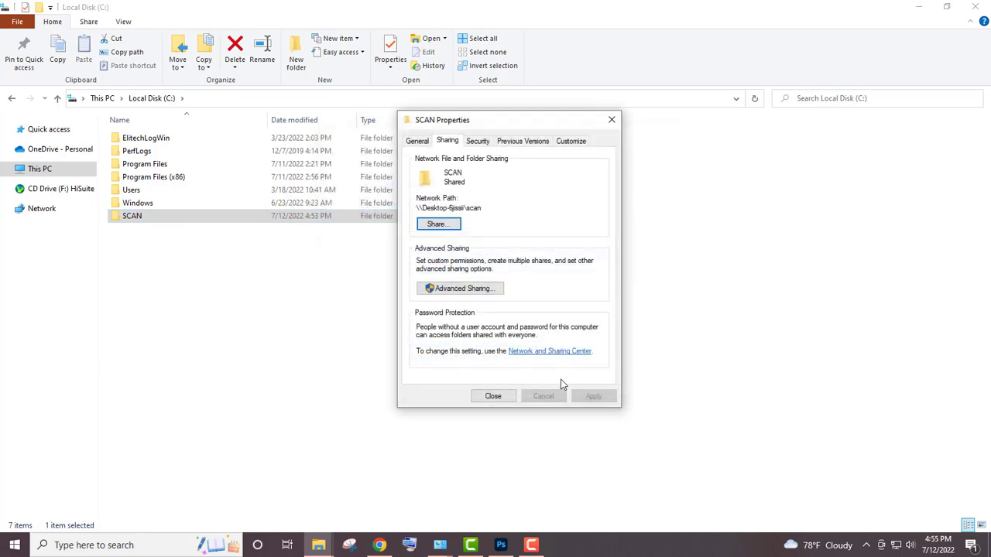
pyautogui.click(491, 397)
pyautogui.doubleClick(607, 6)
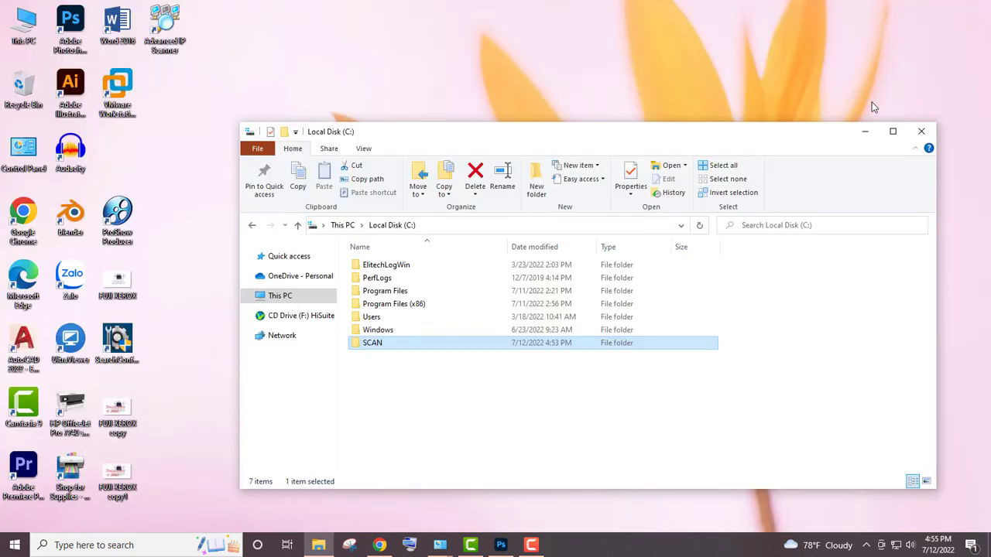
pyautogui.click(867, 133)
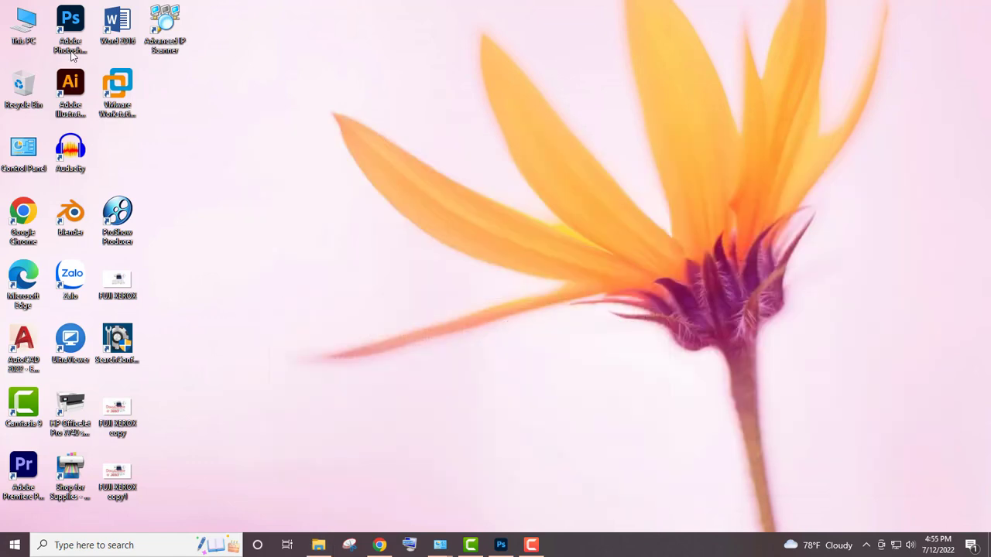
# - Copy the device name from the computer's About page and minimize the Settings window
pyautogui.rightClick(35, 28)
pyautogui.click(77, 167)
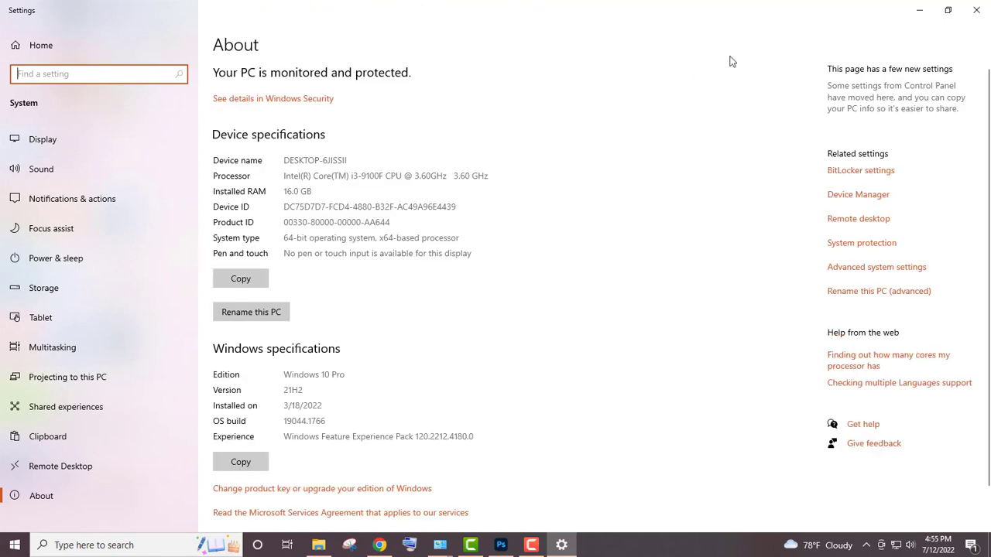
pyautogui.scroll(-1, 334, 176)
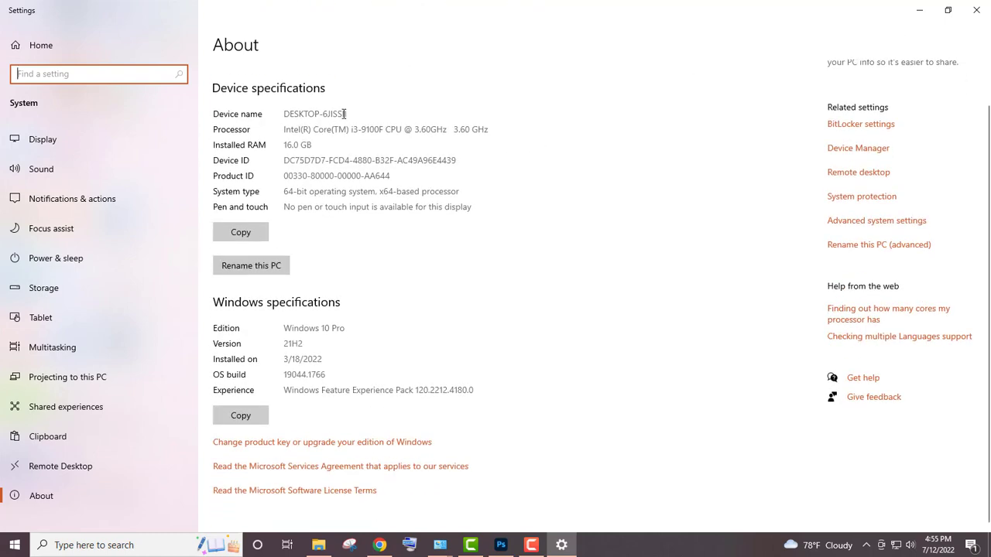
pyautogui.moveTo(350, 116); pyautogui.dragTo(290, 116)
pyautogui.rightClick(298, 115)
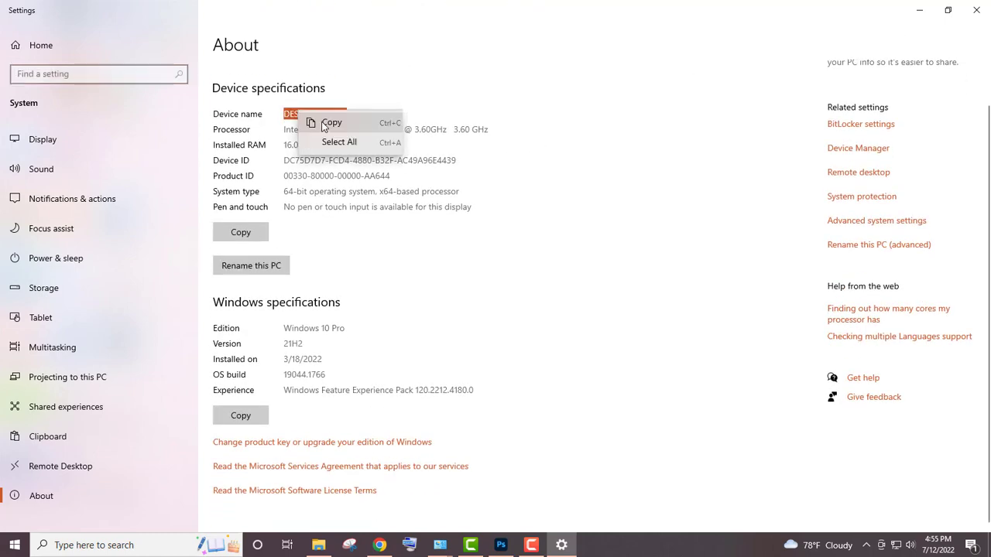
pyautogui.click(318, 121)
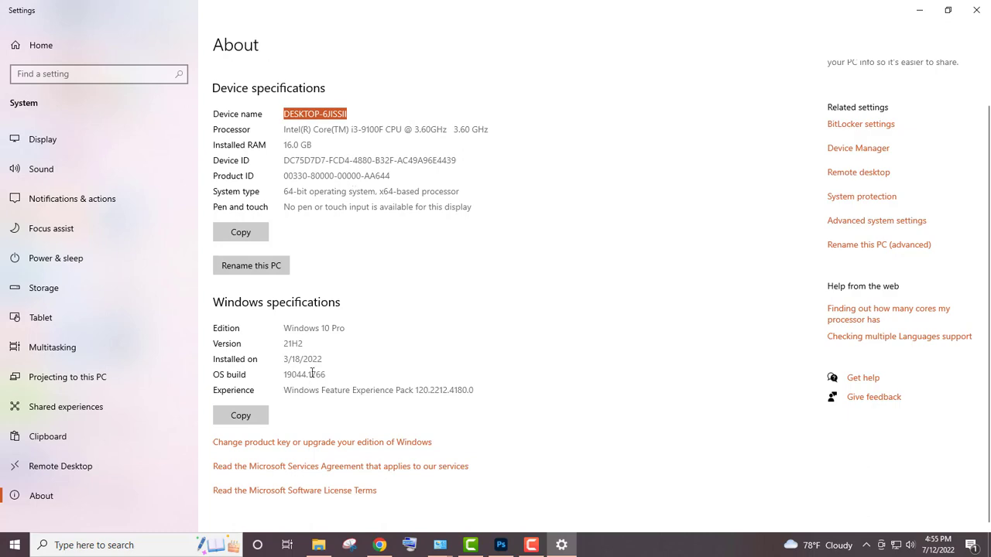
pyautogui.scroll(1, 314, 372)
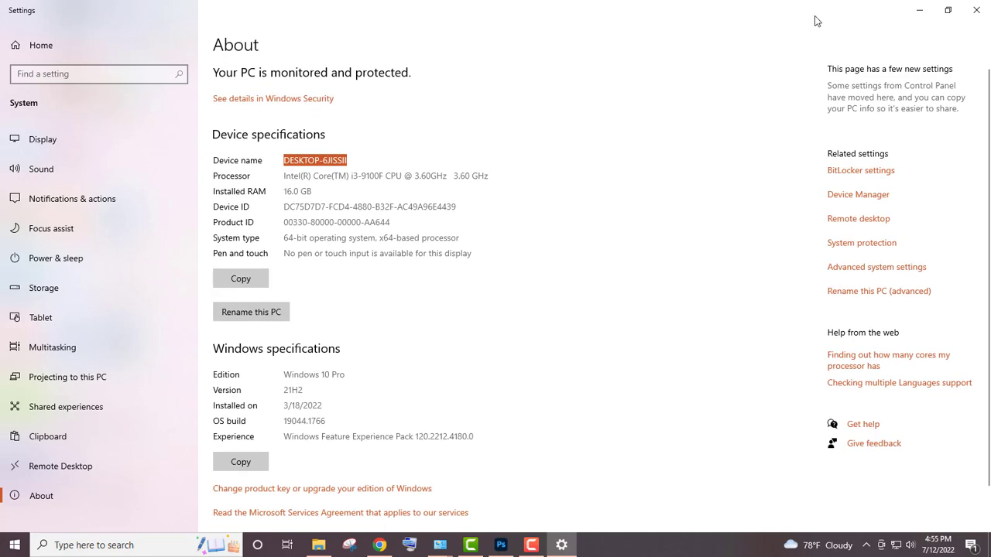
pyautogui.click(918, 10)
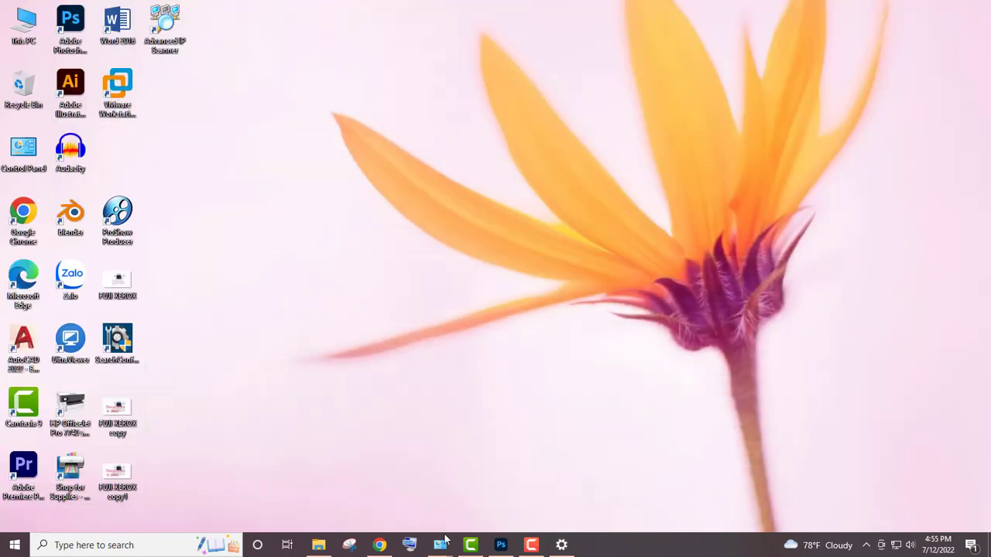
# - Switch to Chrome and open the printer's web page at 192.168.10.84 in the new tab
pyautogui.click(379, 545)
pyautogui.click(465, 9)
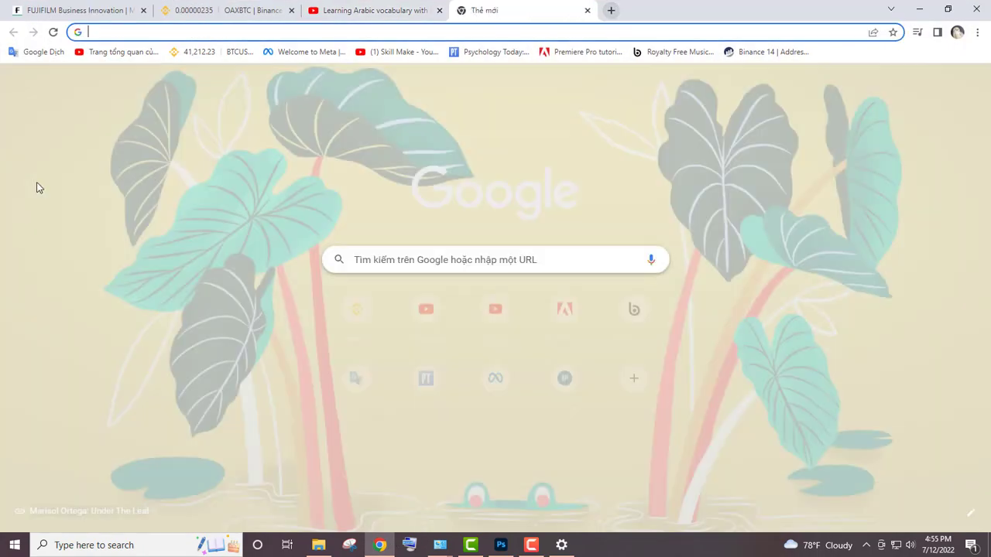
pyautogui.write('192.168')
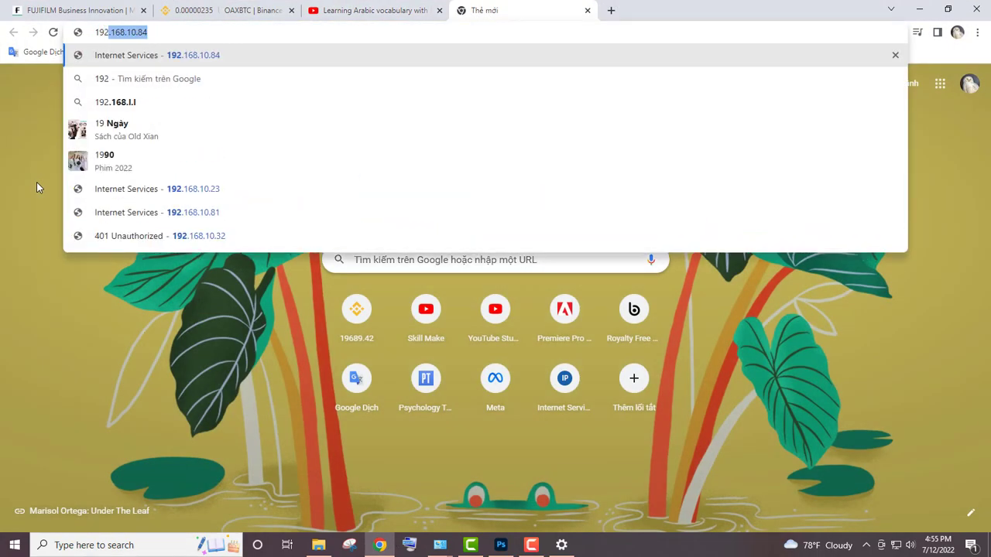
pyautogui.write('.10.84')
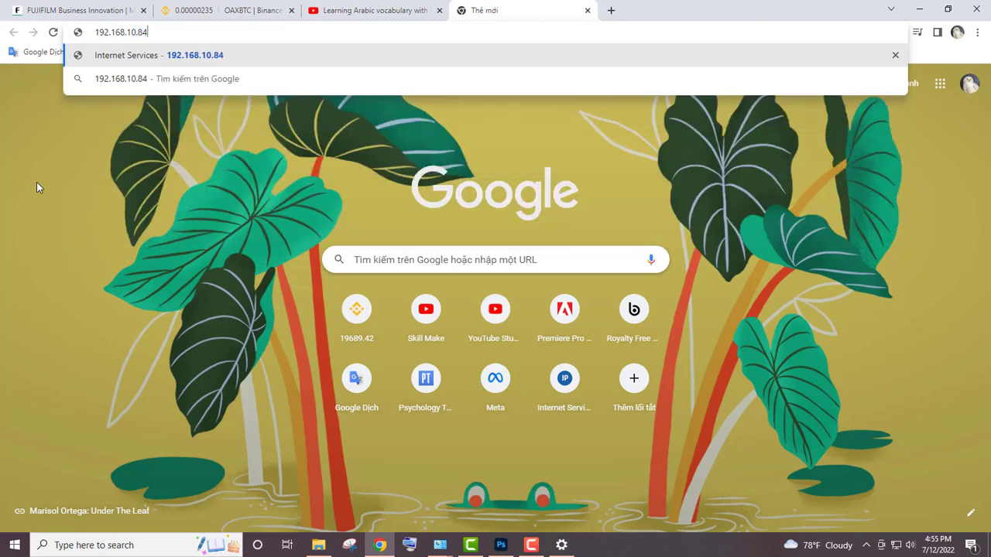
pyautogui.press('Return')
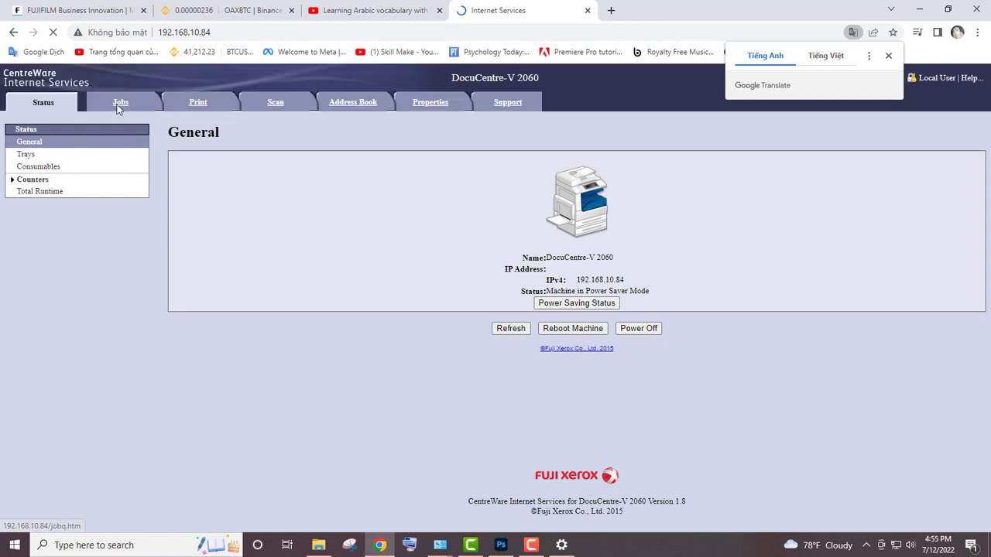
# - Start a new name in the printer's address book with address type Server and transfer protocol SMB
pyautogui.click(357, 104)
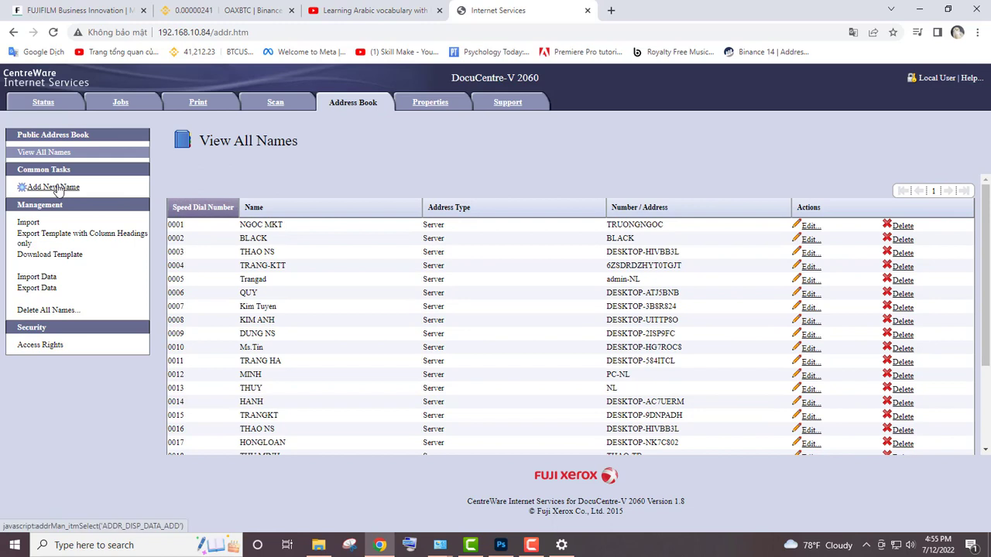
pyautogui.click(55, 187)
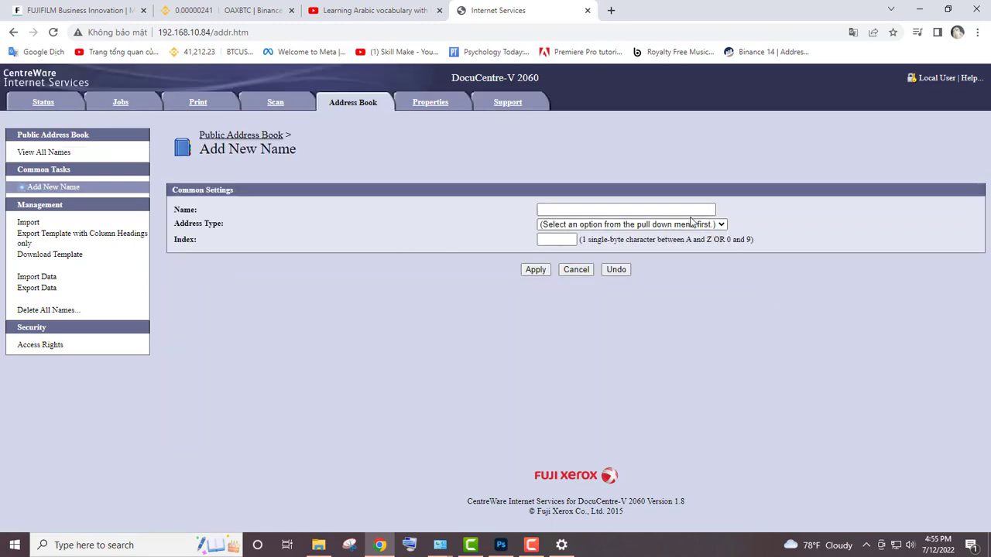
pyautogui.click(691, 224)
pyautogui.click(571, 253)
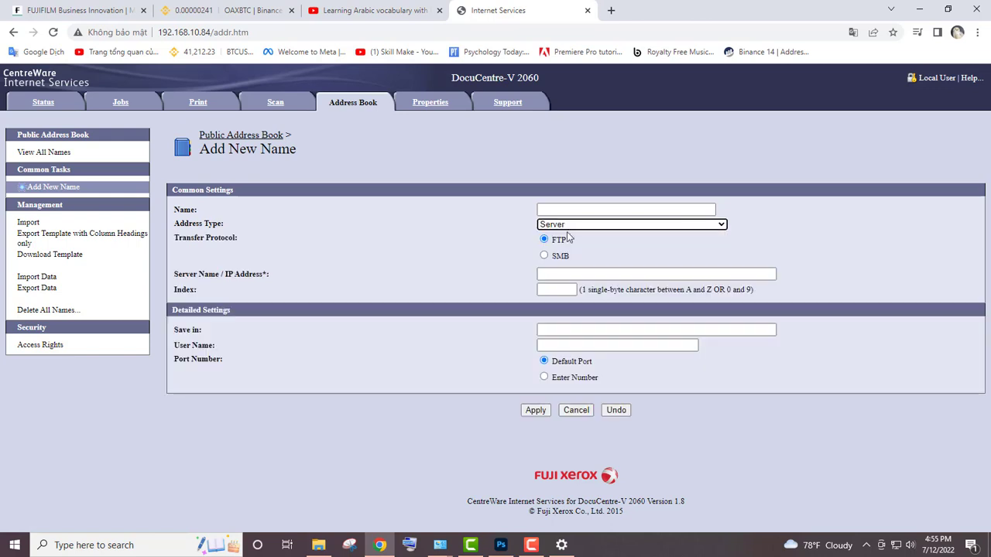
pyautogui.click(568, 210)
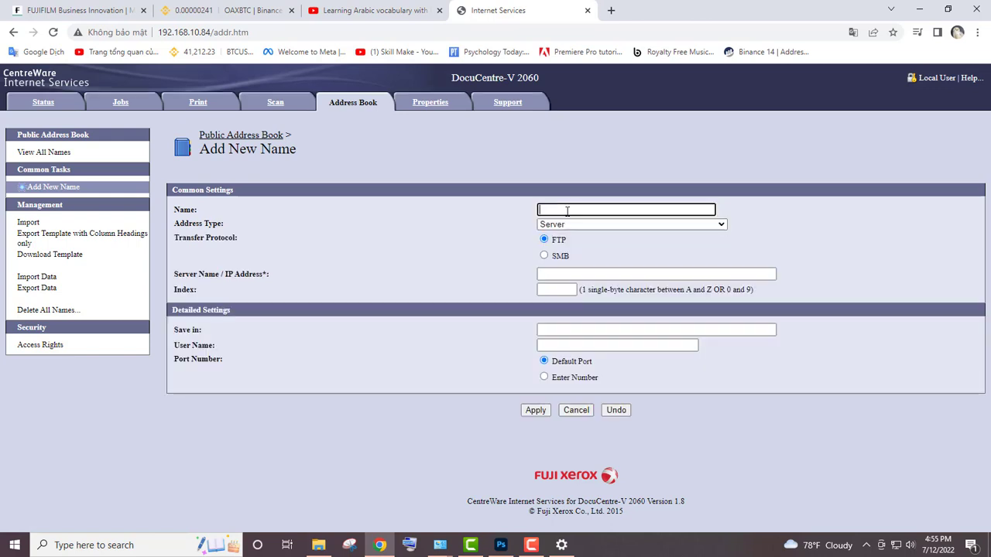
pyautogui.click(545, 256)
# - Enter the recipient's name and paste the copied device name DESKTOP-6JISSII as the server name
pyautogui.click(559, 209)
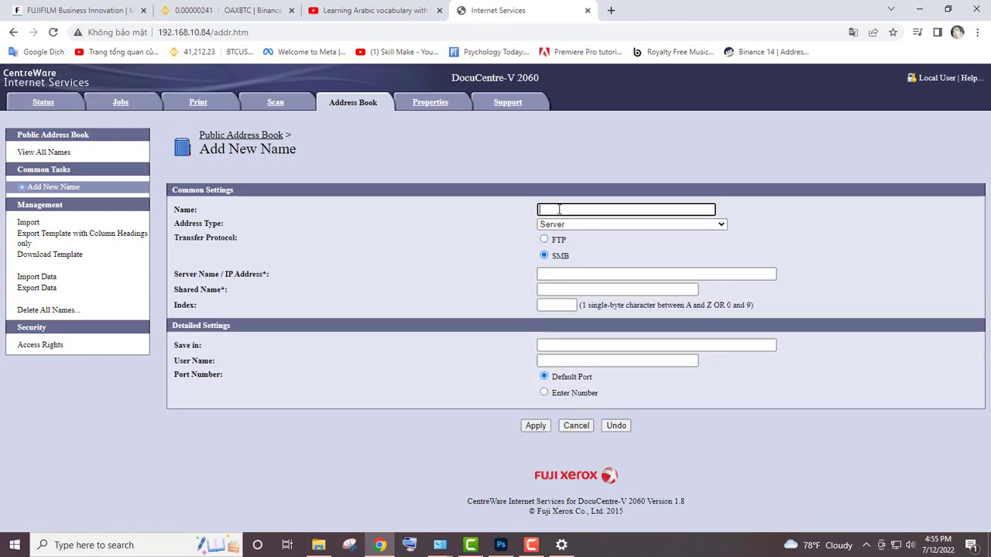
pyautogui.write('SON')
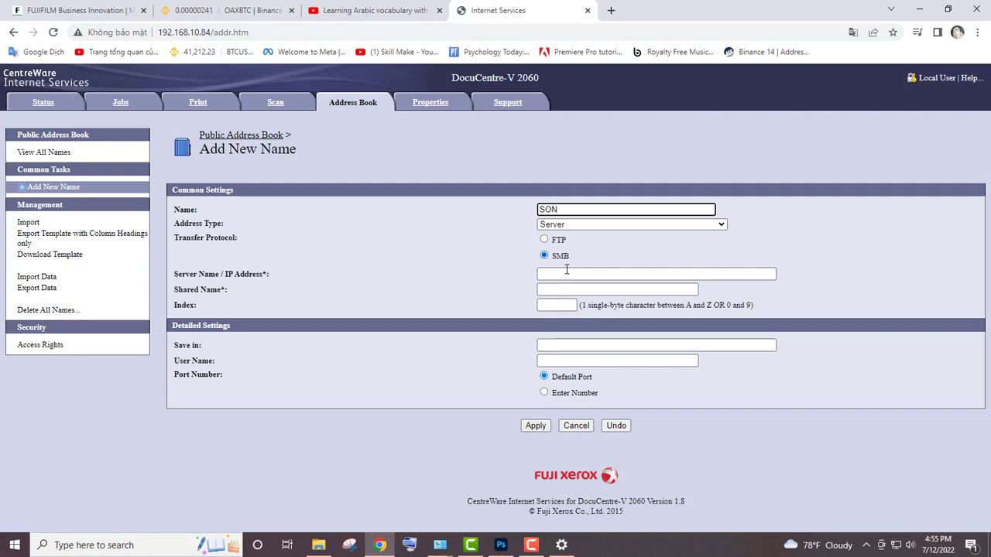
pyautogui.click(564, 273)
pyautogui.hotkey('ctrl', 'v')
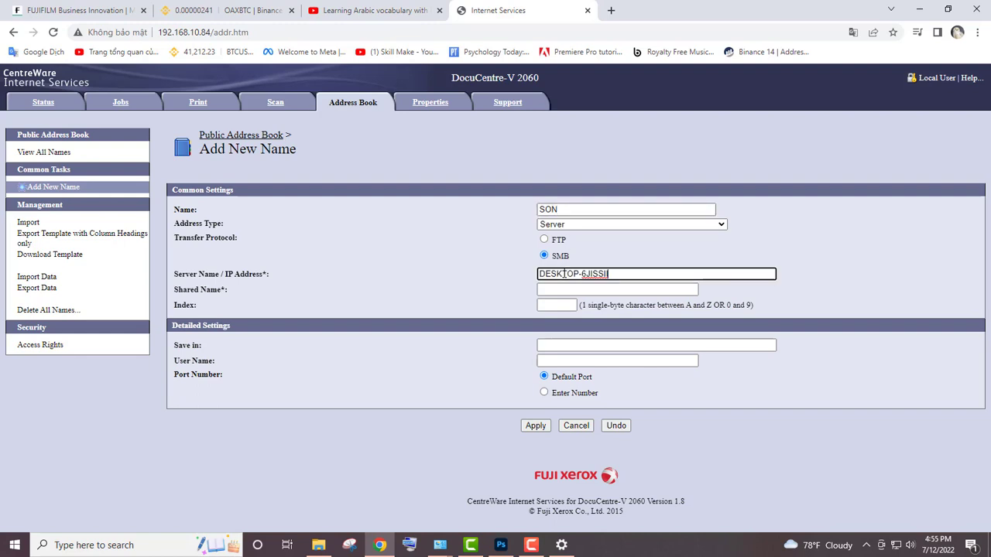
# - Copy the name of the SCAN folder on Local Disk (C:) and paste it as the entry's shared name
pyautogui.click(556, 291)
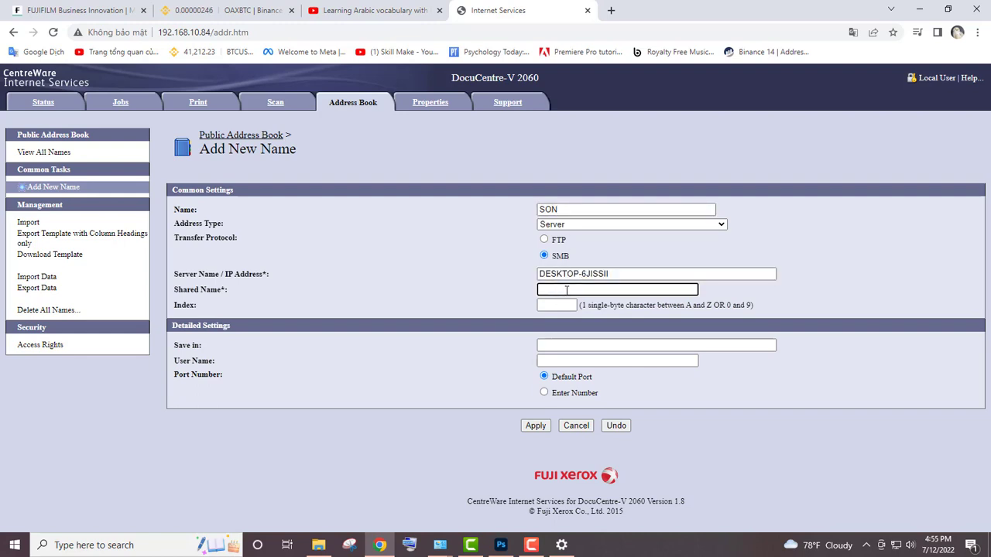
pyautogui.click(318, 545)
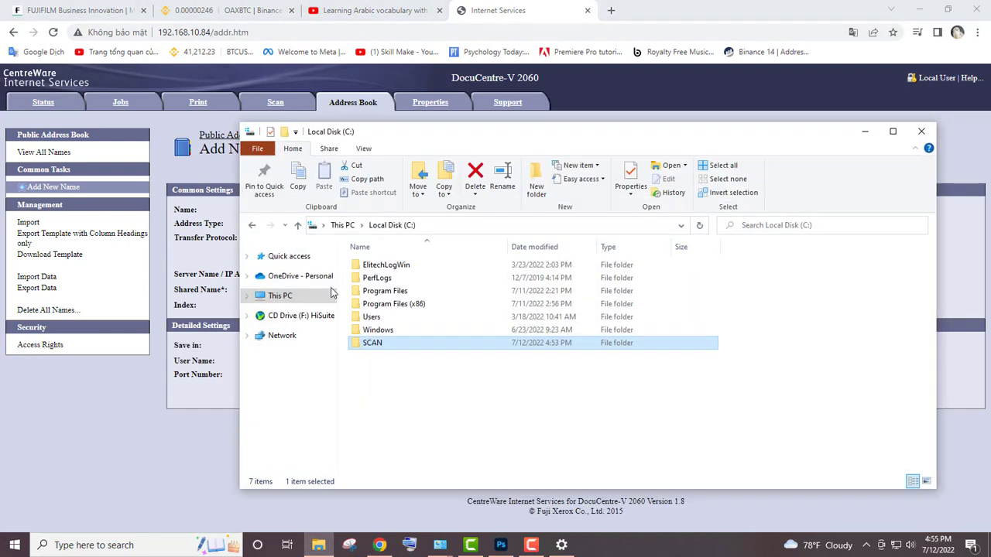
pyautogui.click(385, 344)
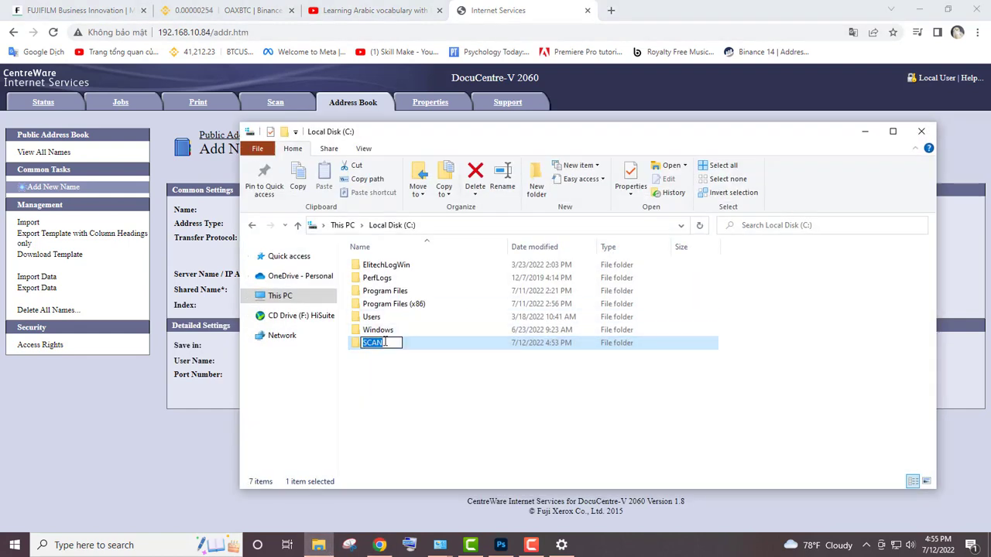
pyautogui.click(864, 131)
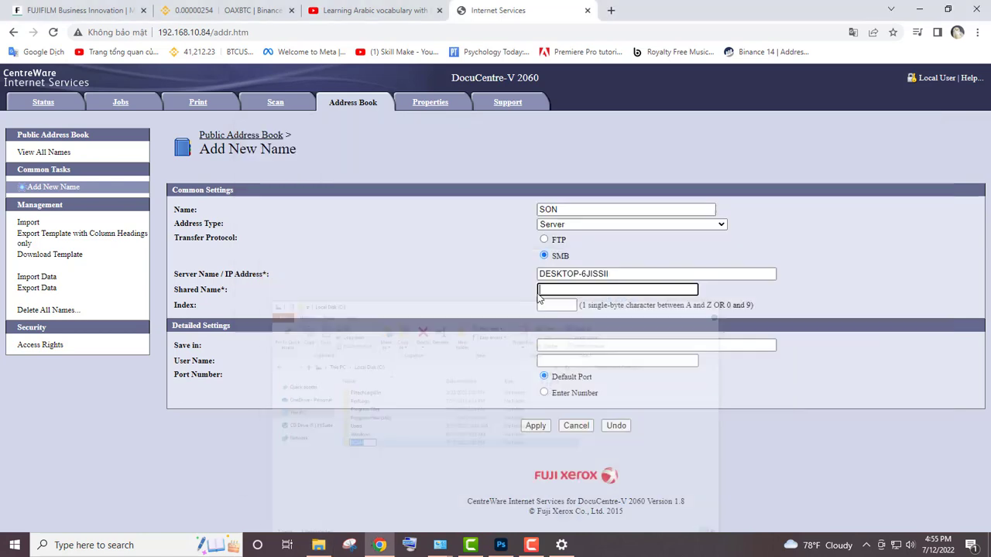
pyautogui.click(568, 289)
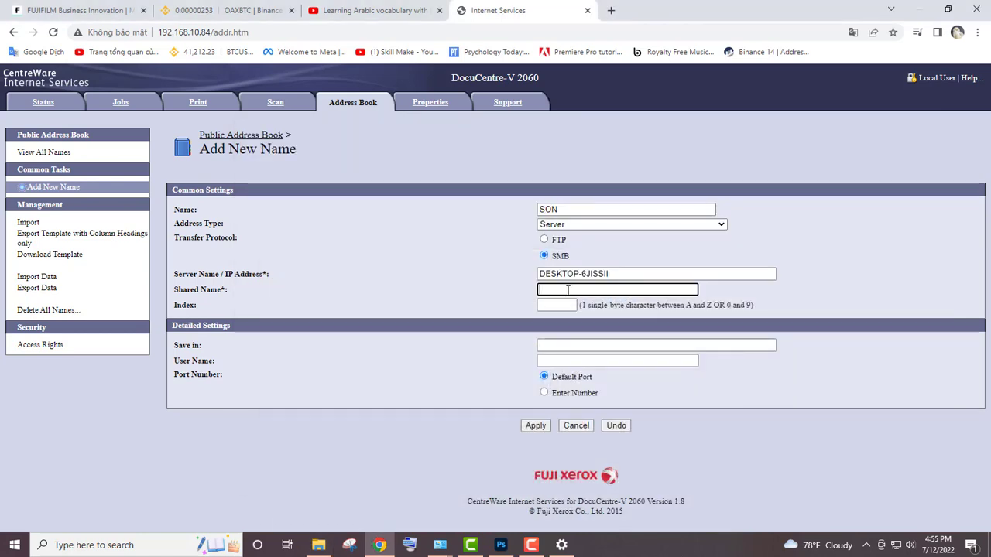
pyautogui.hotkey('ctrl', 'v')
# - Set the entry's index to J and its save location to the Windows account name KT
pyautogui.click(564, 304)
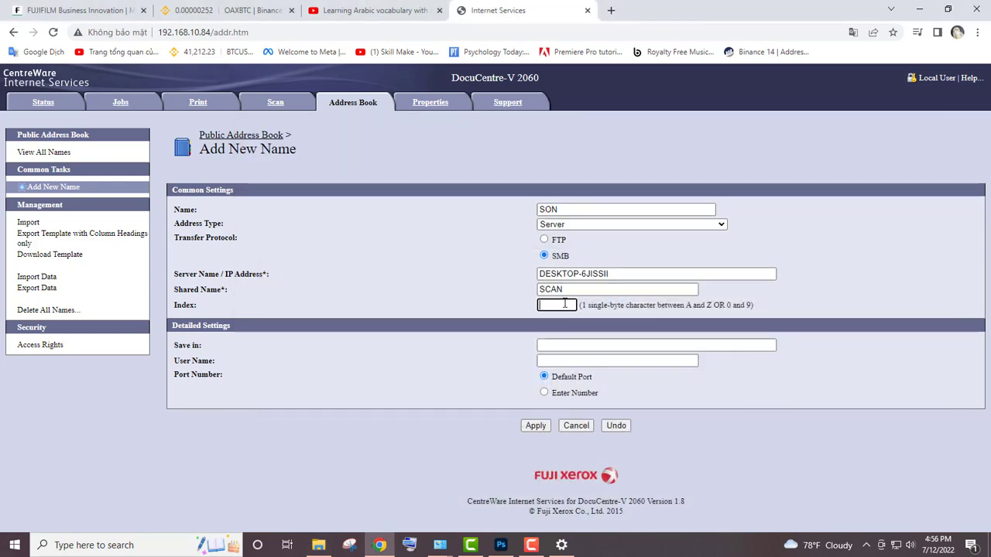
pyautogui.write('J')
pyautogui.click(560, 346)
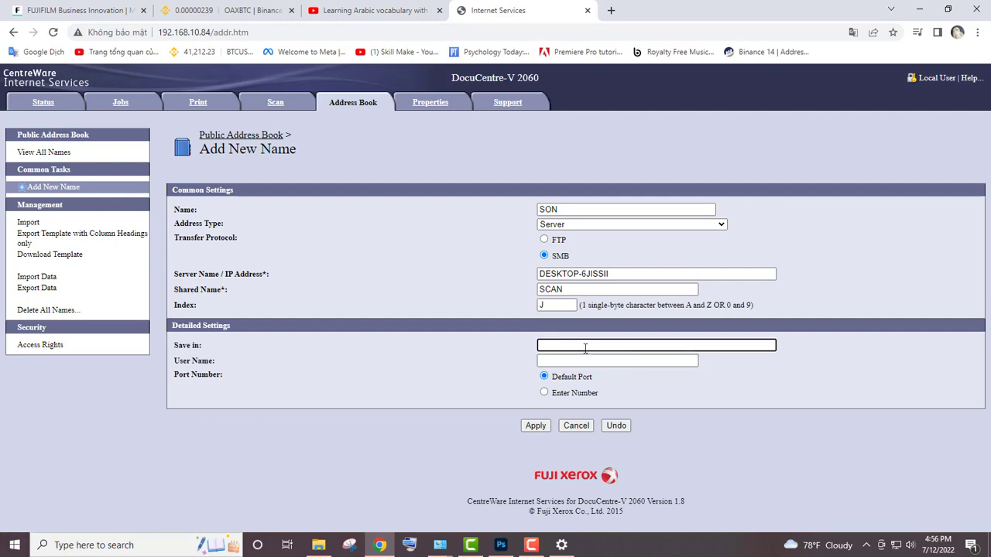
pyautogui.click(14, 545)
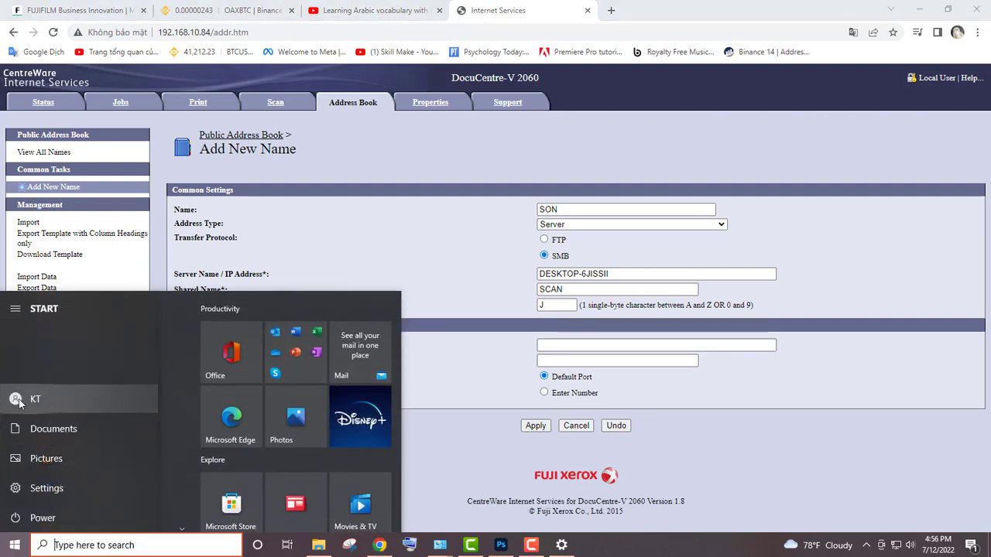
pyautogui.click(592, 345)
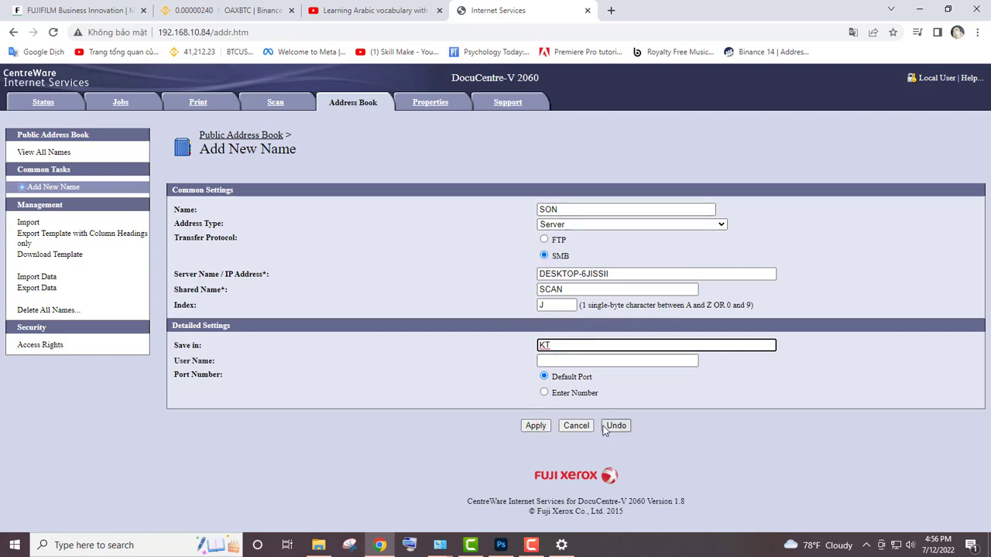
# - Apply the new address book entry and open it for editing from the list of all names
pyautogui.click(535, 425)
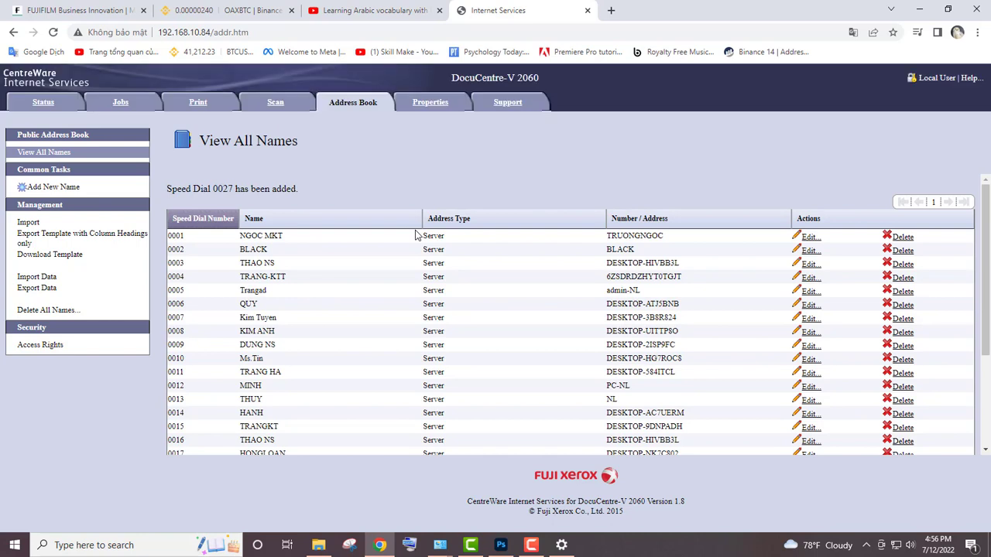
pyautogui.scroll(-3, 290, 329)
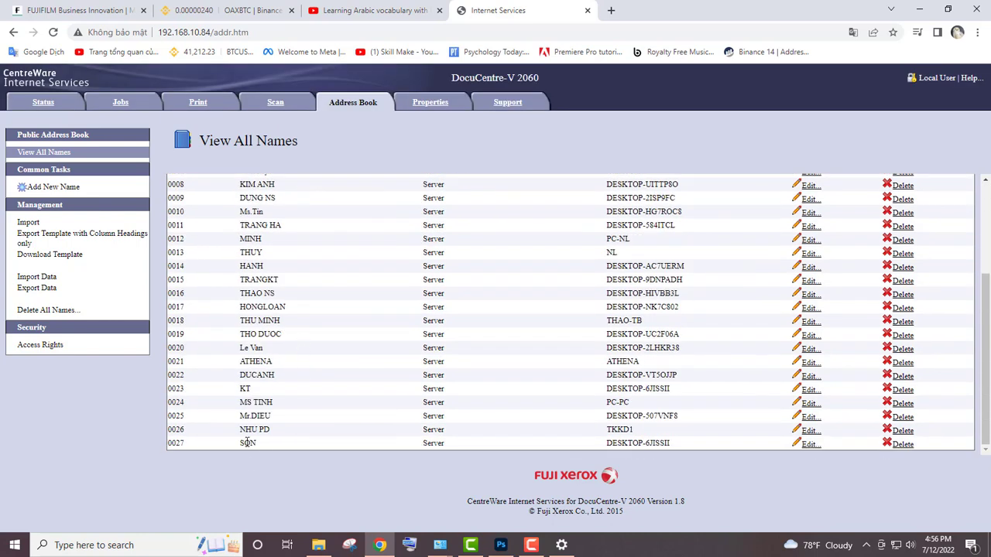
pyautogui.click(809, 445)
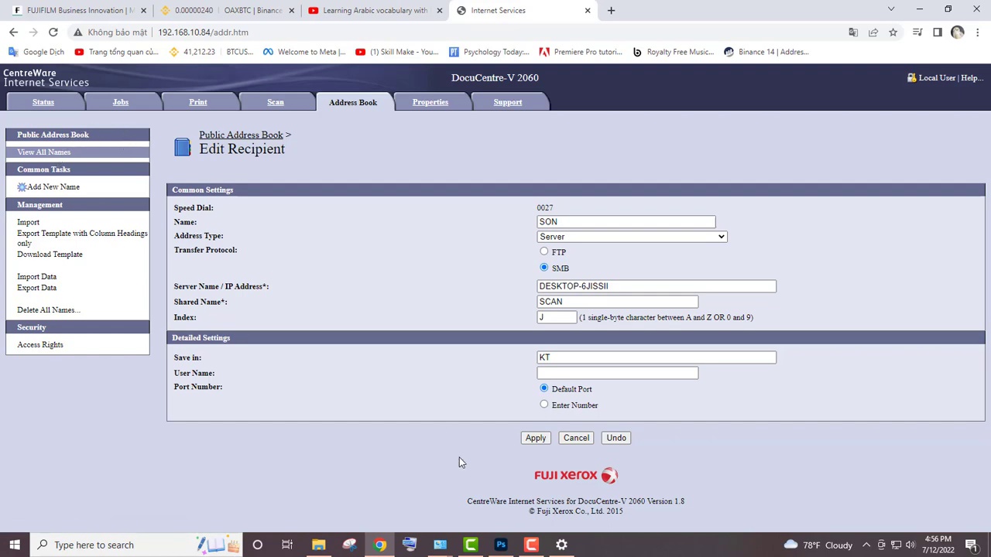
# - Open the sharing properties of the SCAN folder on C: and copy its network path
pyautogui.click(318, 545)
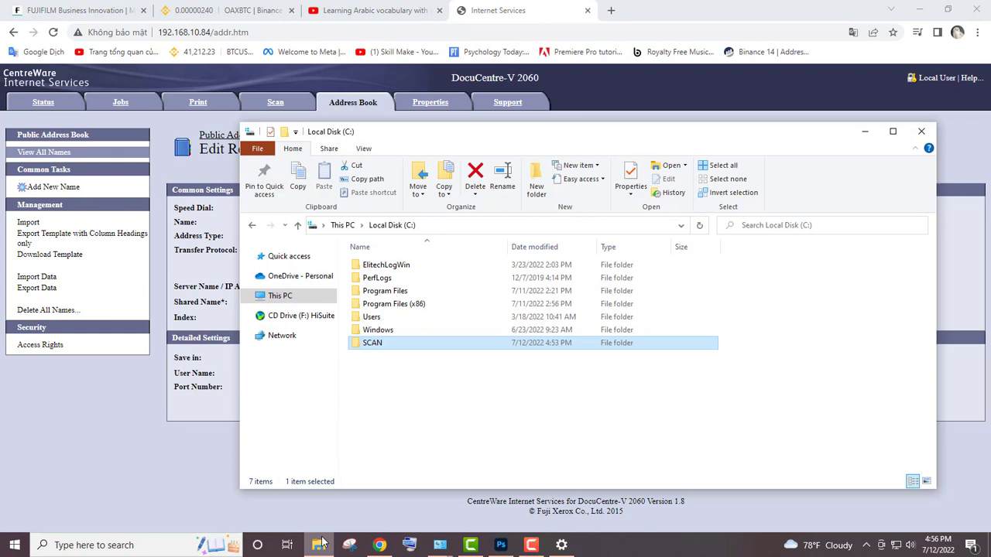
pyautogui.rightClick(386, 344)
pyautogui.click(410, 333)
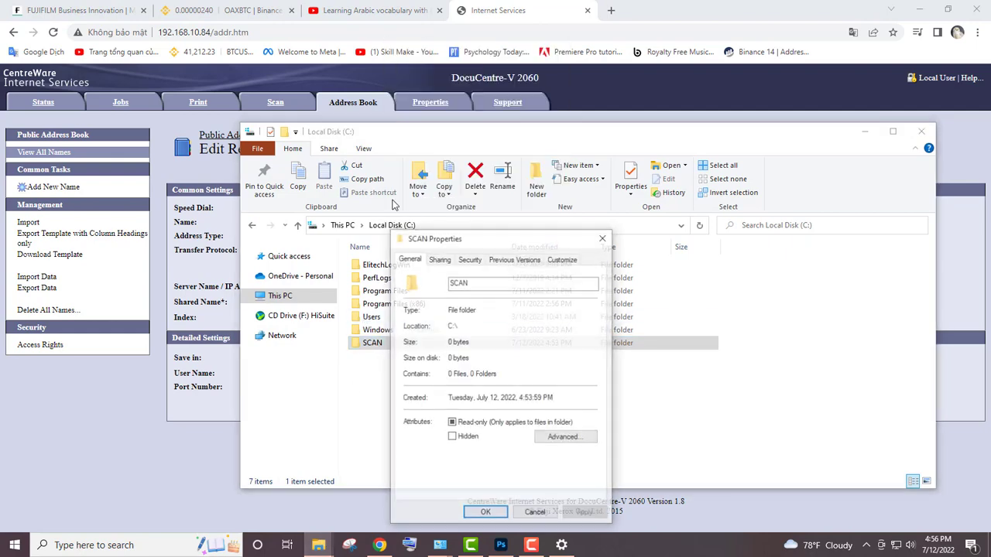
pyautogui.click(438, 259)
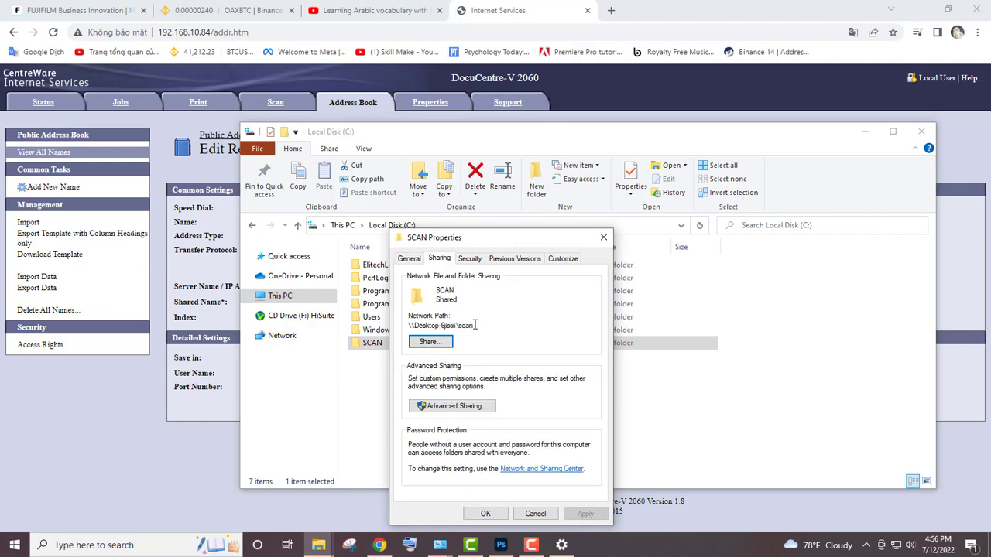
pyautogui.moveTo(475, 325); pyautogui.dragTo(405, 327)
pyautogui.hotkey('ctrl', 'c')
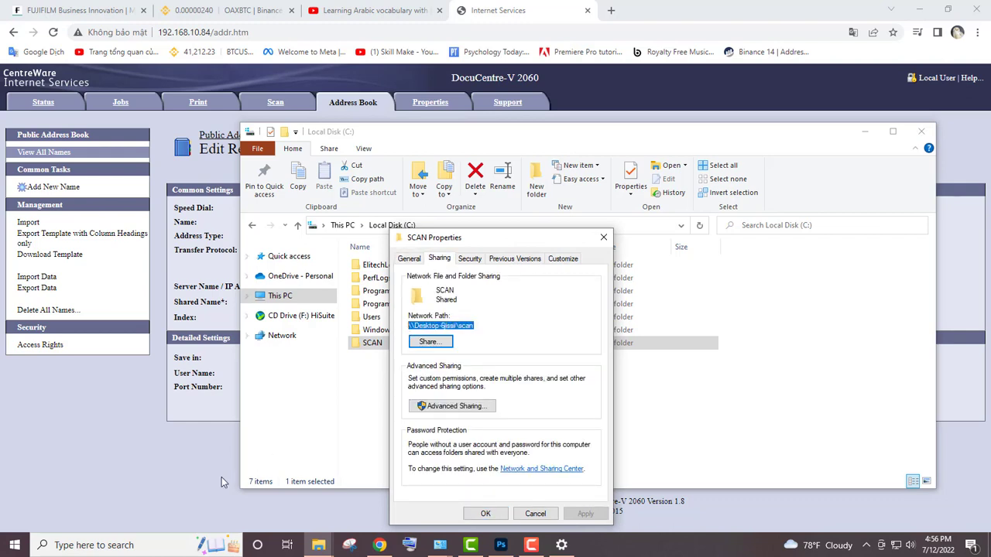
# - Open the shared folder \\Desktop-6jissii\scan through Windows search to test access, and close its window
pyautogui.click(88, 546)
pyautogui.hotkey('ctrl', 'v')
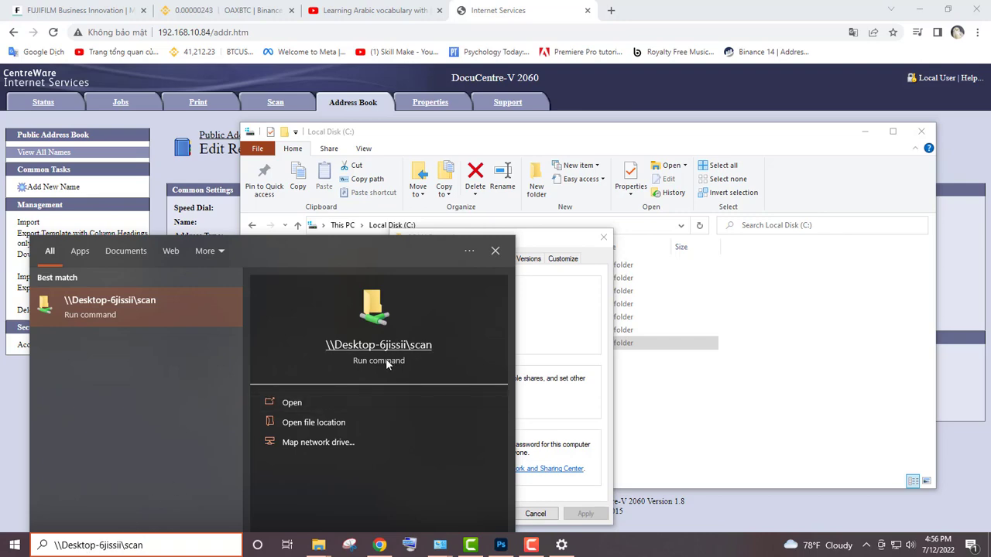
pyautogui.click(379, 345)
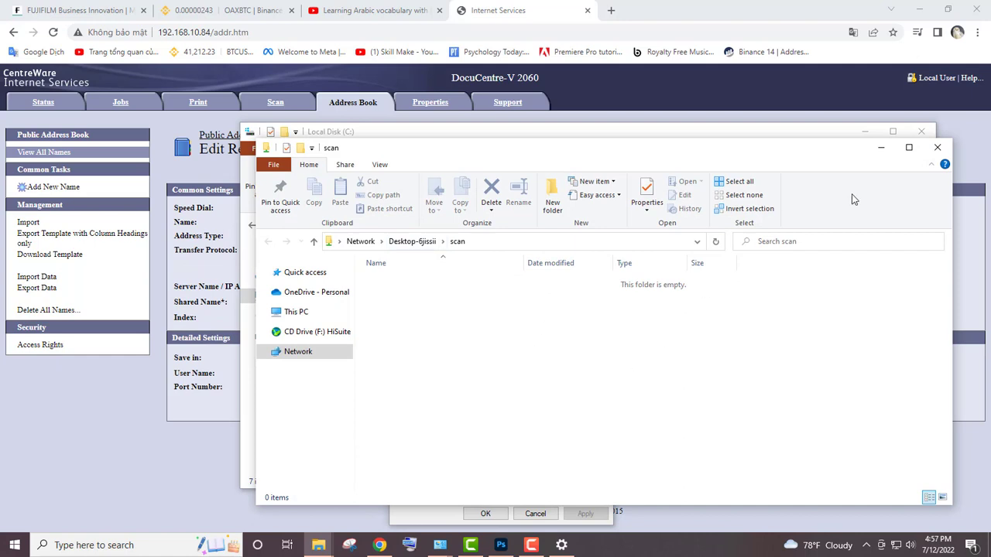
pyautogui.click(937, 147)
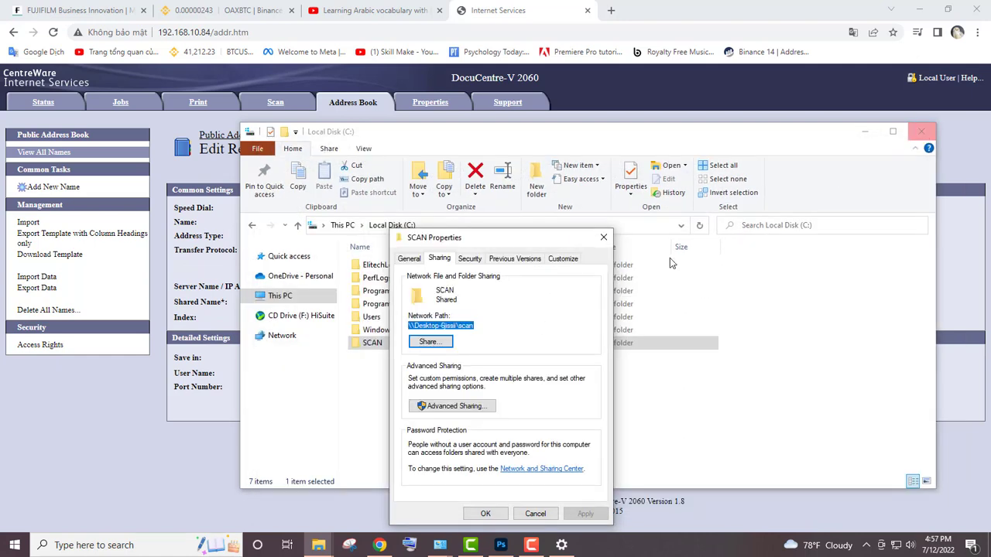
# - Check Everyone's security permissions for the SCAN folder, then close its properties and the Local Disk (C:) window
pyautogui.click(469, 258)
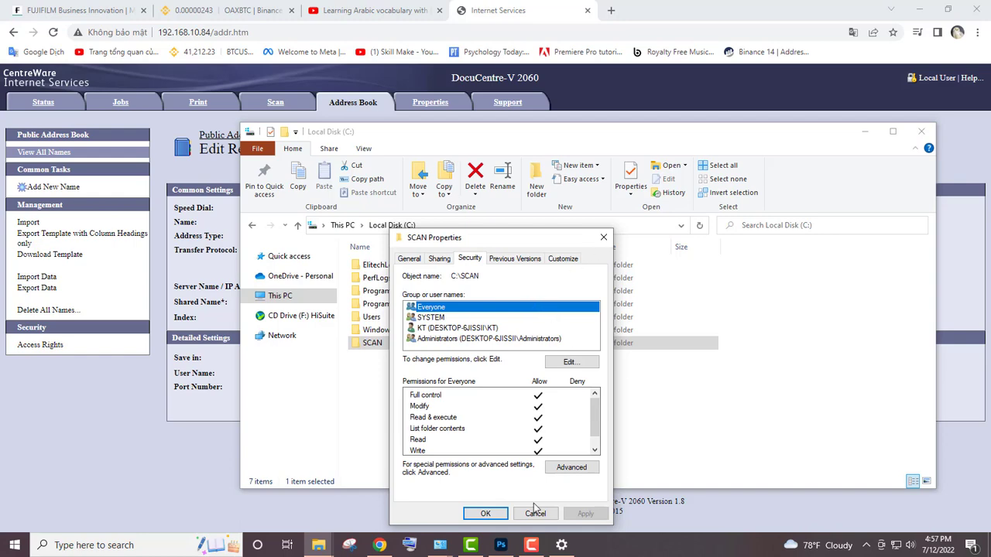
pyautogui.click(486, 514)
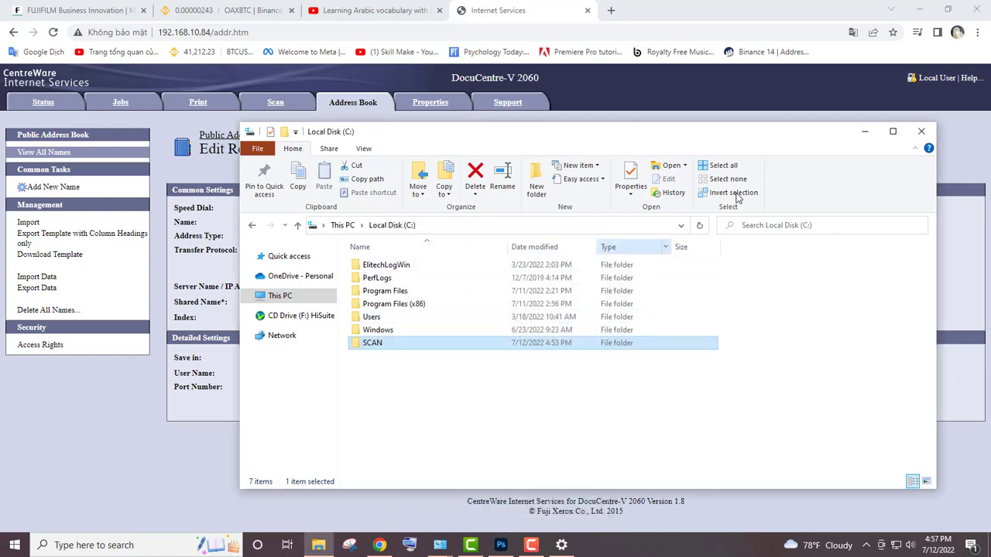
pyautogui.click(921, 130)
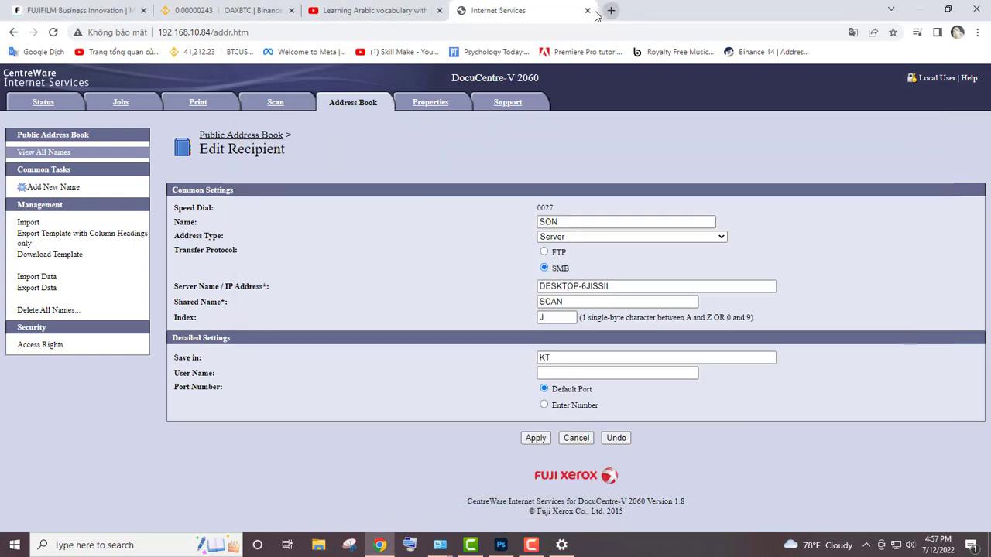